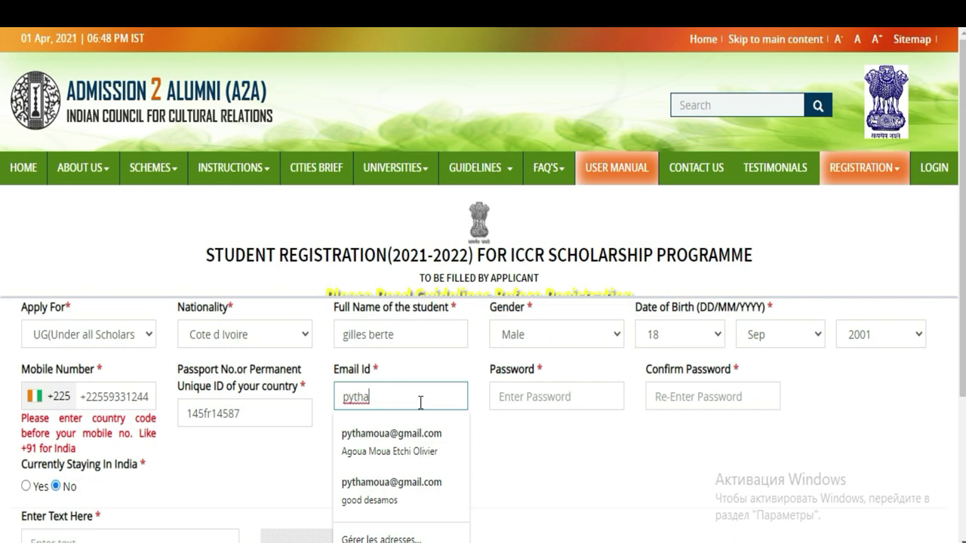
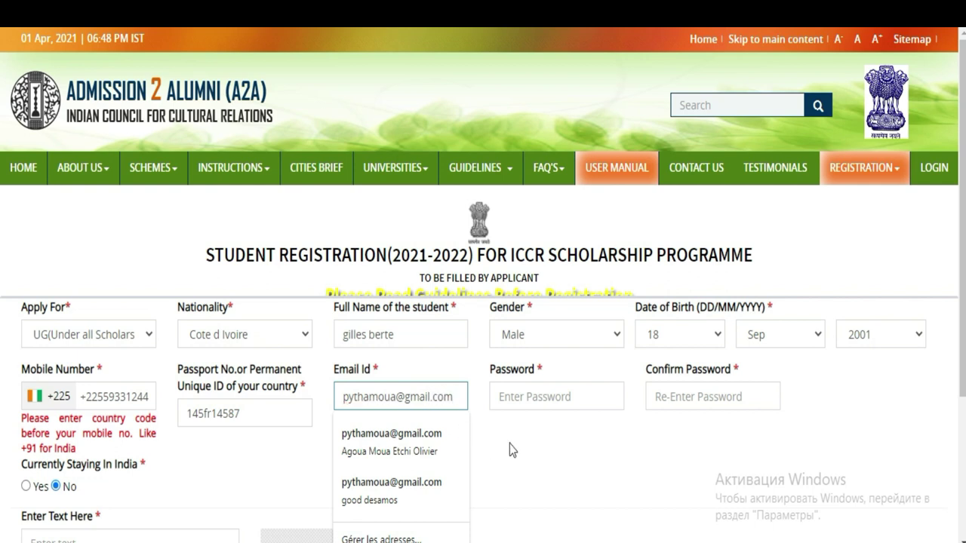
- Fill in the student's e-mail and enter a password with a capital, letters and numbers
left_click(552, 404)
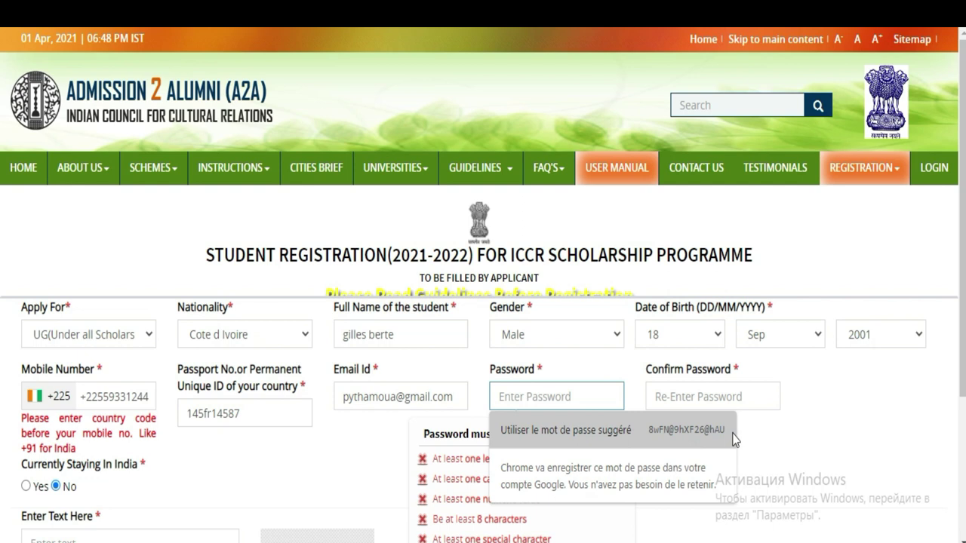
left_click(775, 440)
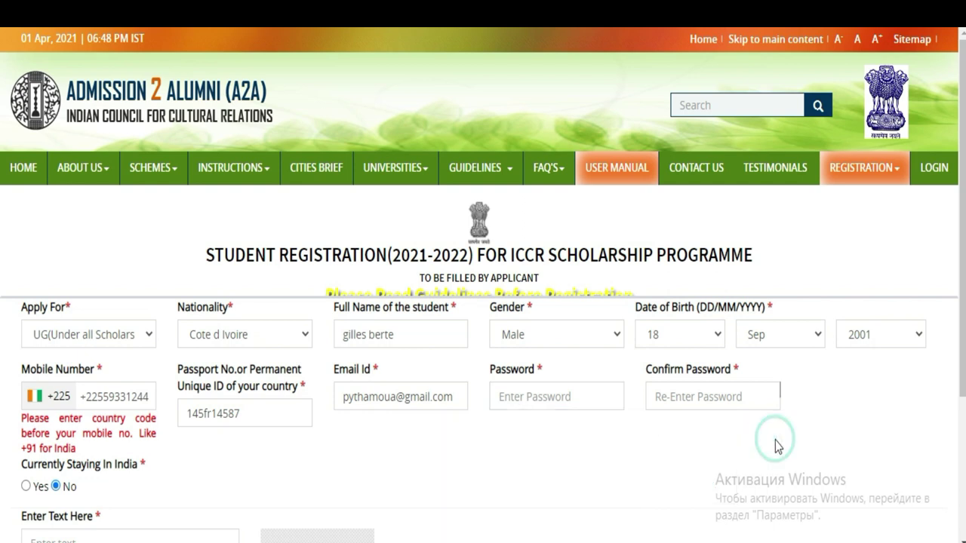
left_click(561, 398)
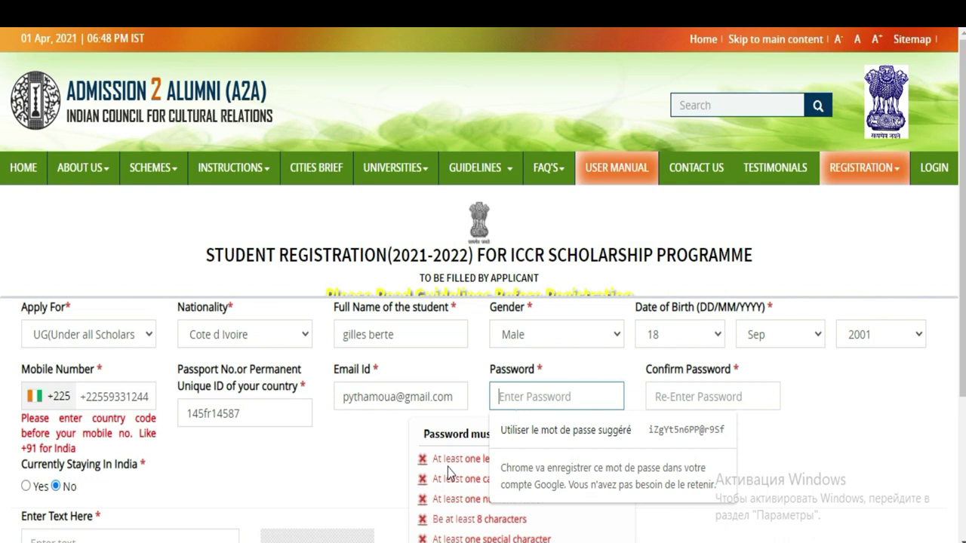
type("A")
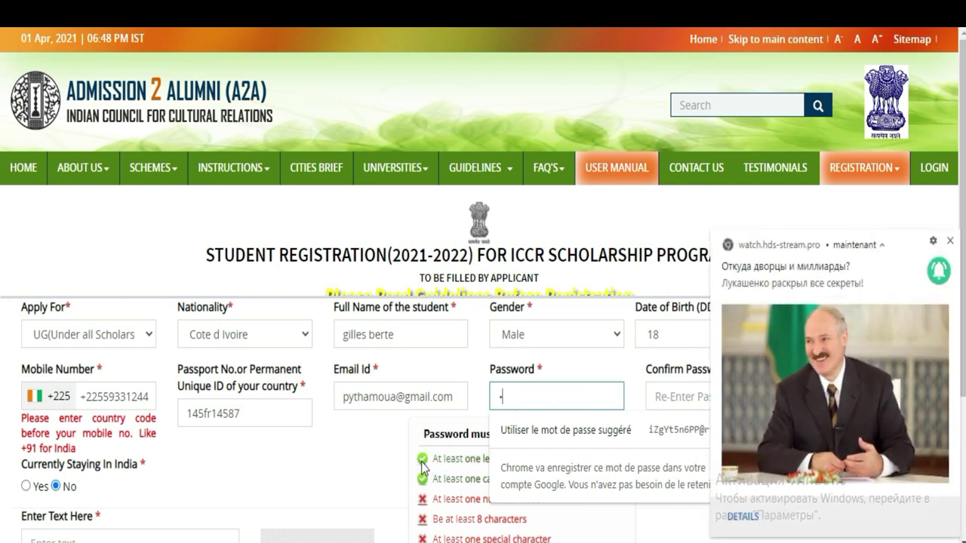
left_click(950, 241)
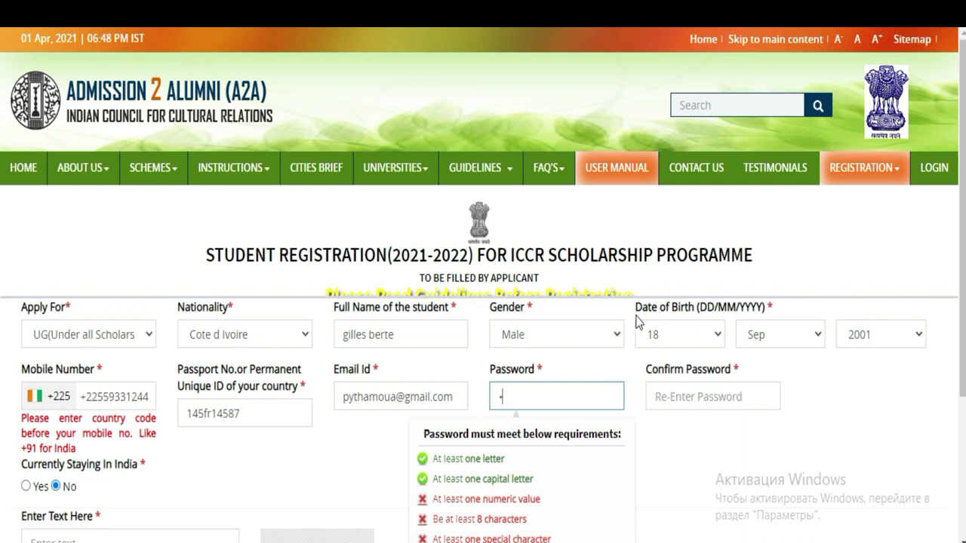
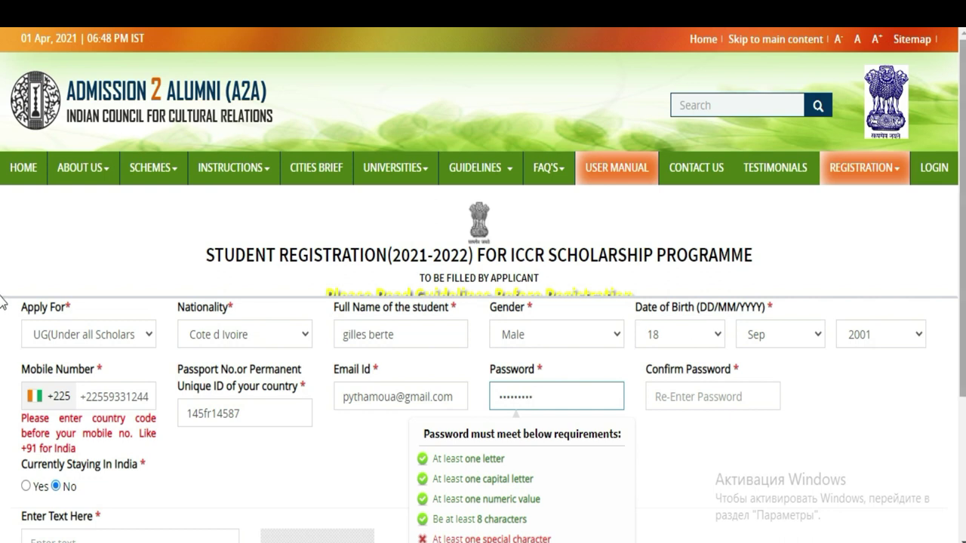
scroll(3, 364, "down", 2)
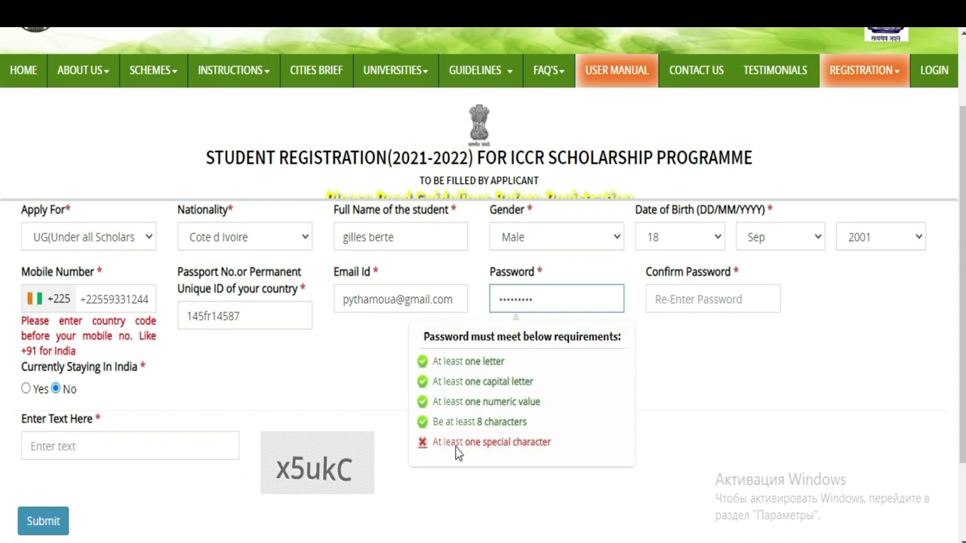
- Add a special character to the password and fill in Confirm Password
type("@")
left_click(697, 301)
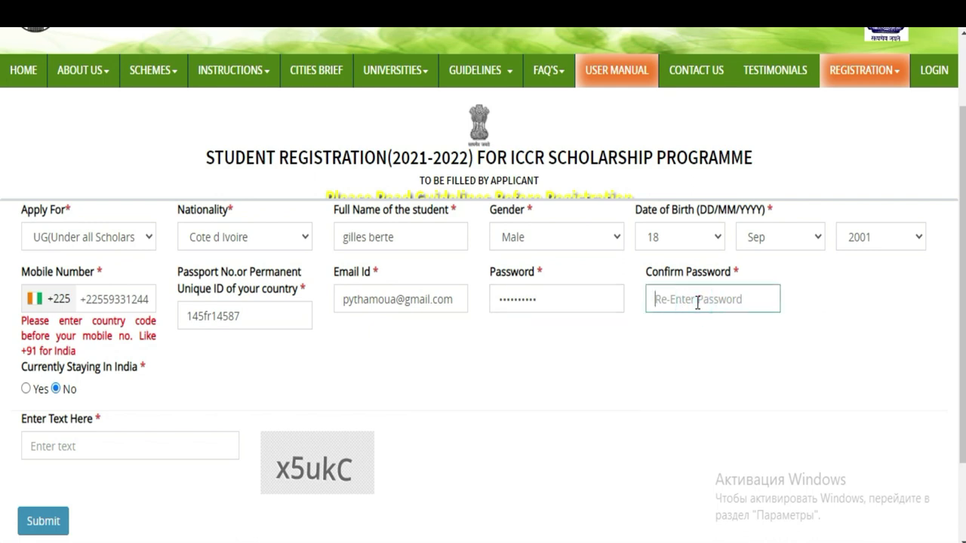
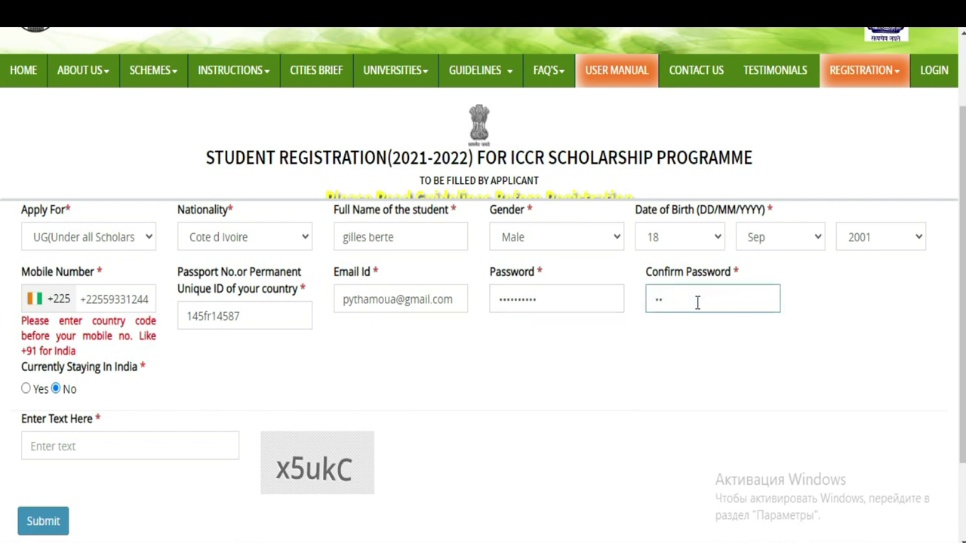
- Enter the captcha text shown in the image, correcting the letter casing
left_click(35, 446)
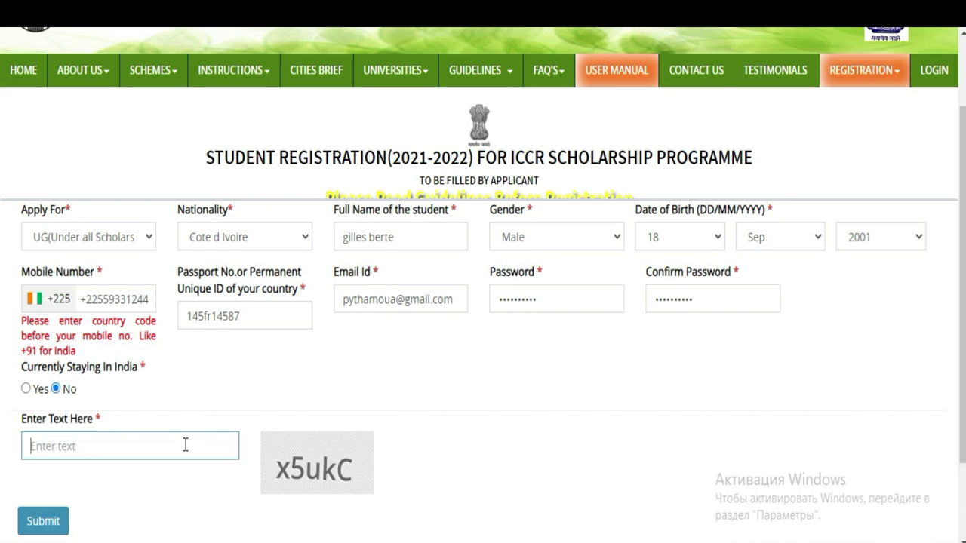
type("x5ukc")
left_click(39, 447)
key("BackSpace")
type("x")
left_click(49, 446)
key("BackSpace")
type("u")
key("Delete")
type("k")
left_click(55, 447)
- Submit the form, retype the confirmation after 'Password Does Not Match!', and resubmit
left_click(43, 524)
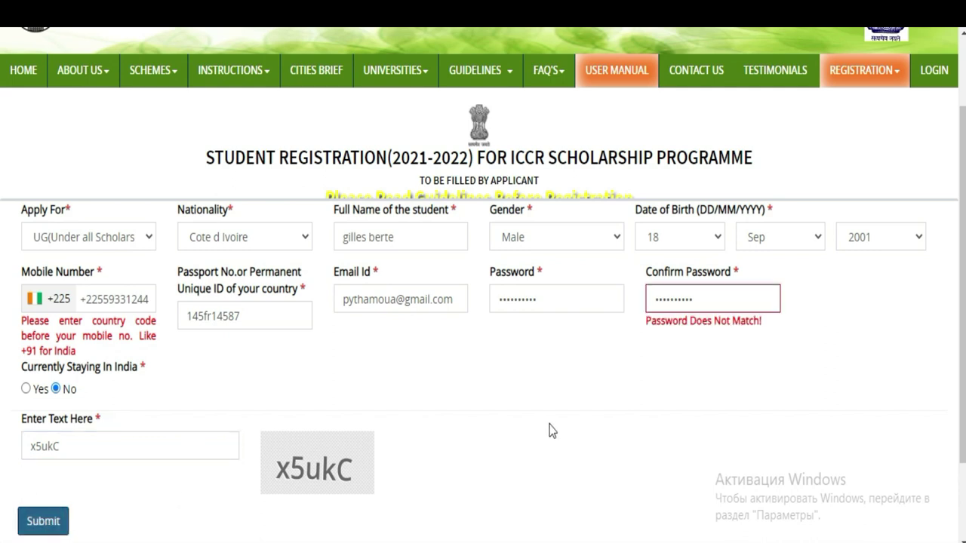
left_click(699, 298)
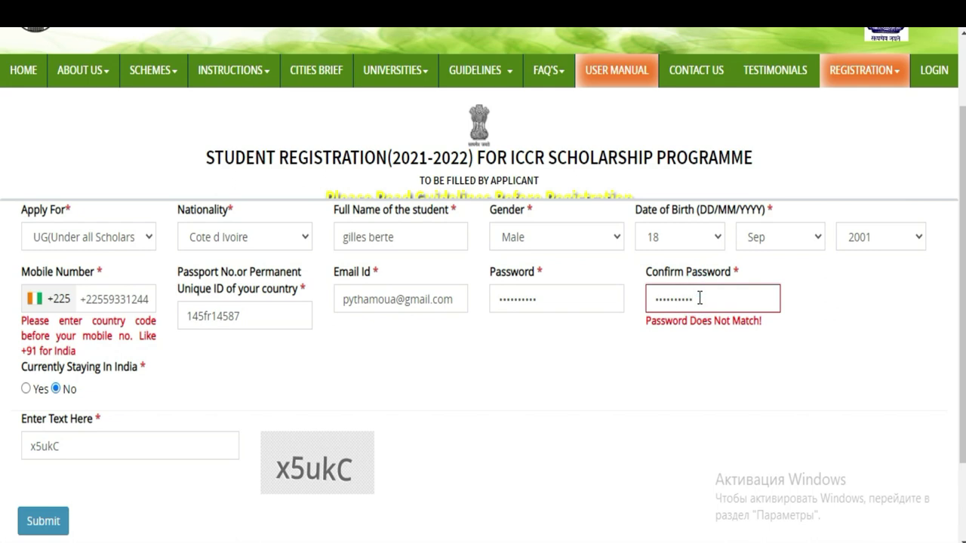
left_click_drag(699, 298, 649, 299)
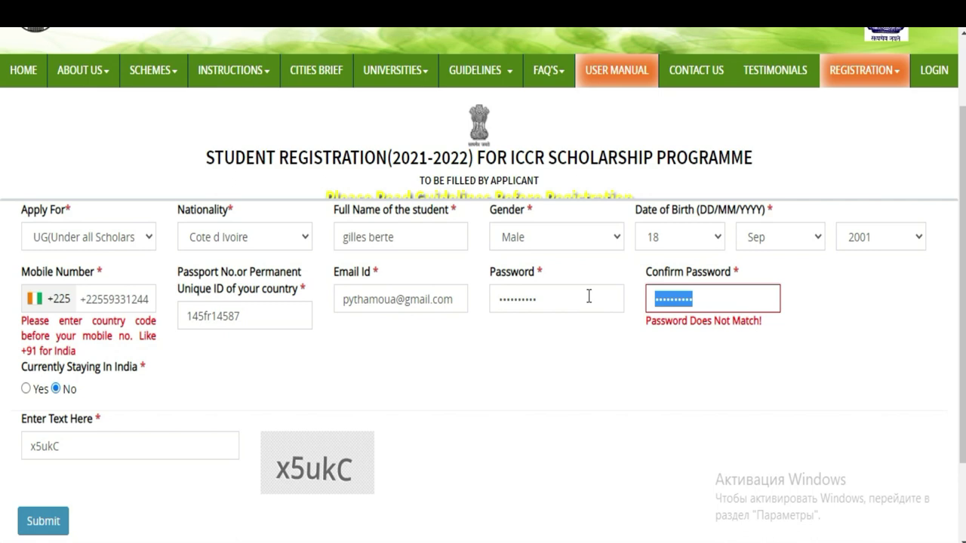
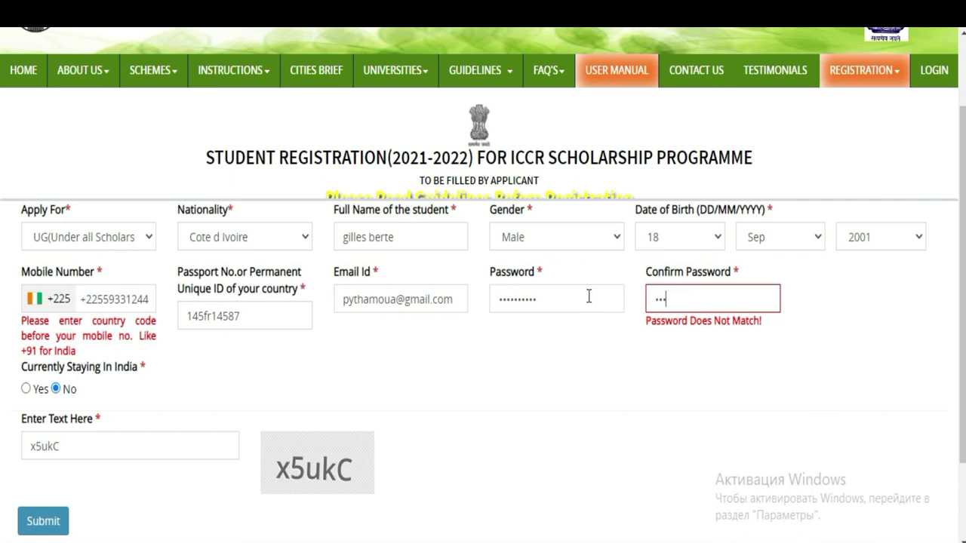
left_click(57, 522)
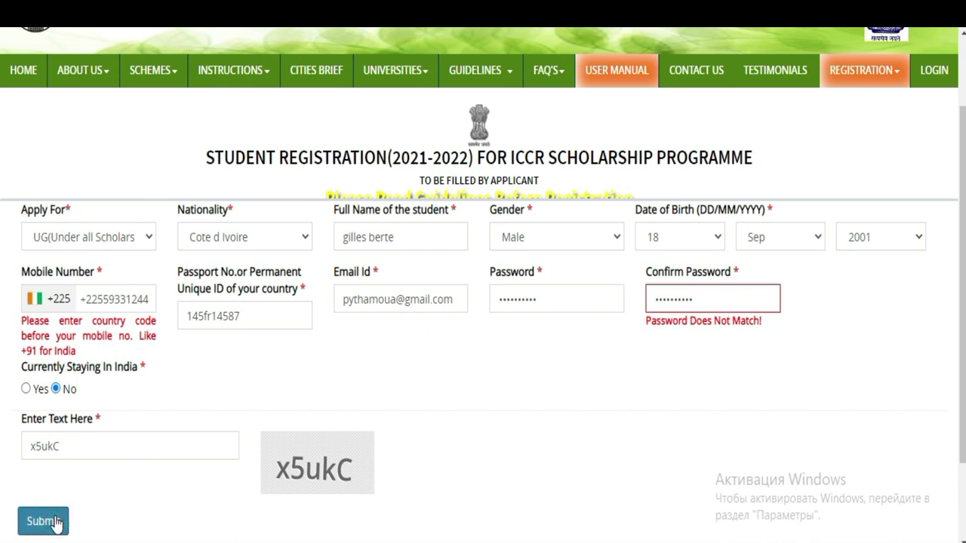
- Replace the password with one meeting all five rules and retype the confirmation
left_click(568, 299)
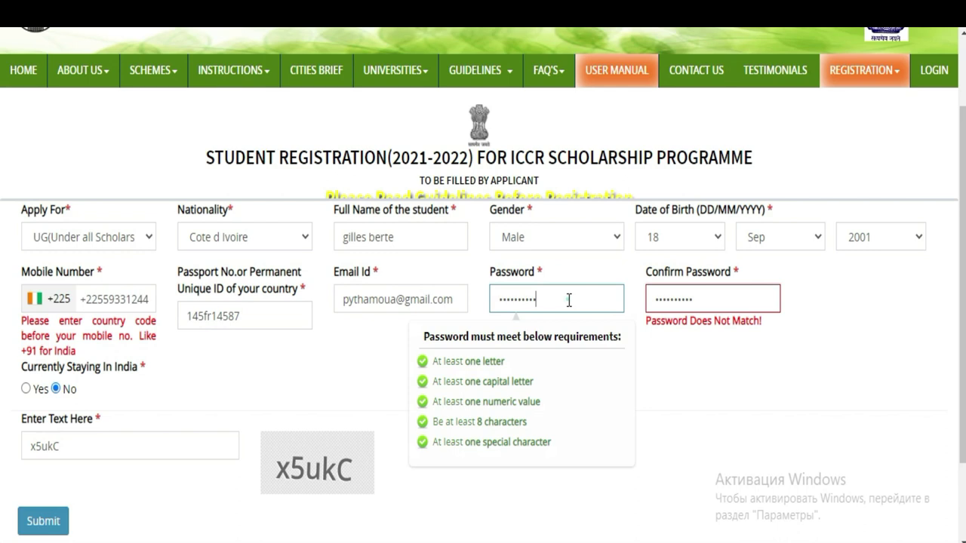
double_click(568, 300)
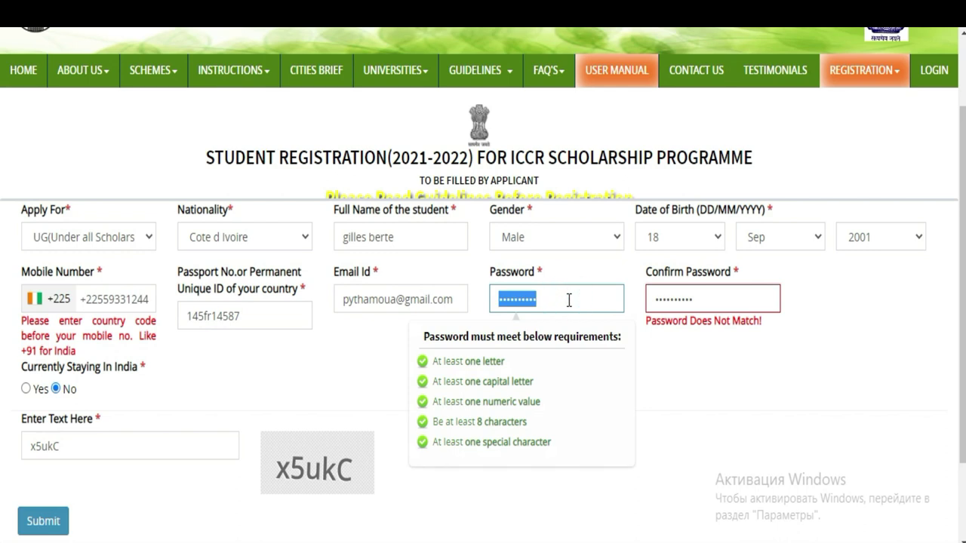
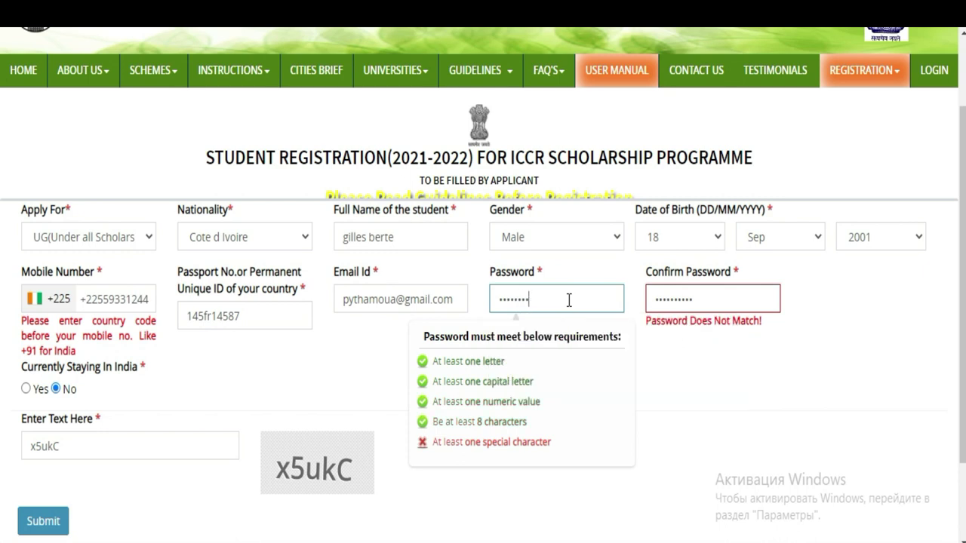
double_click(711, 291)
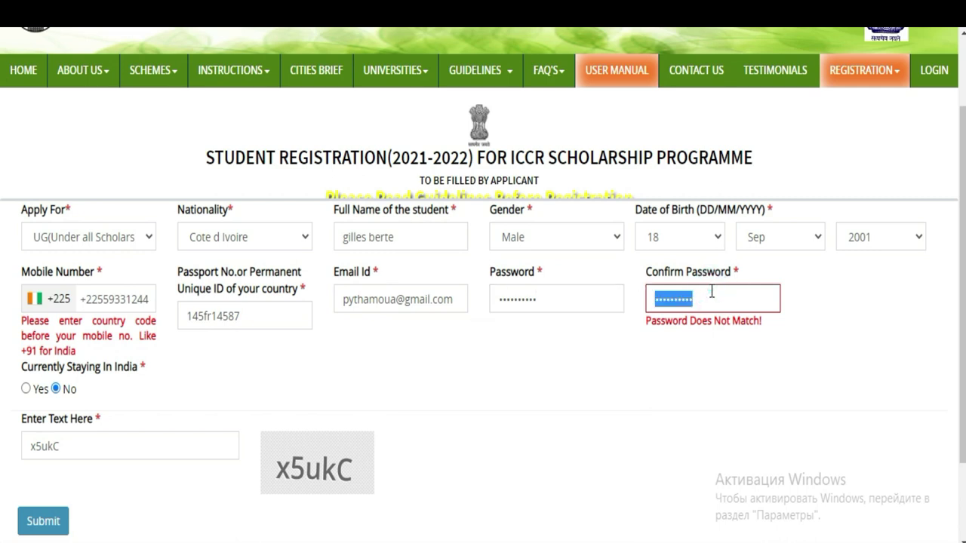
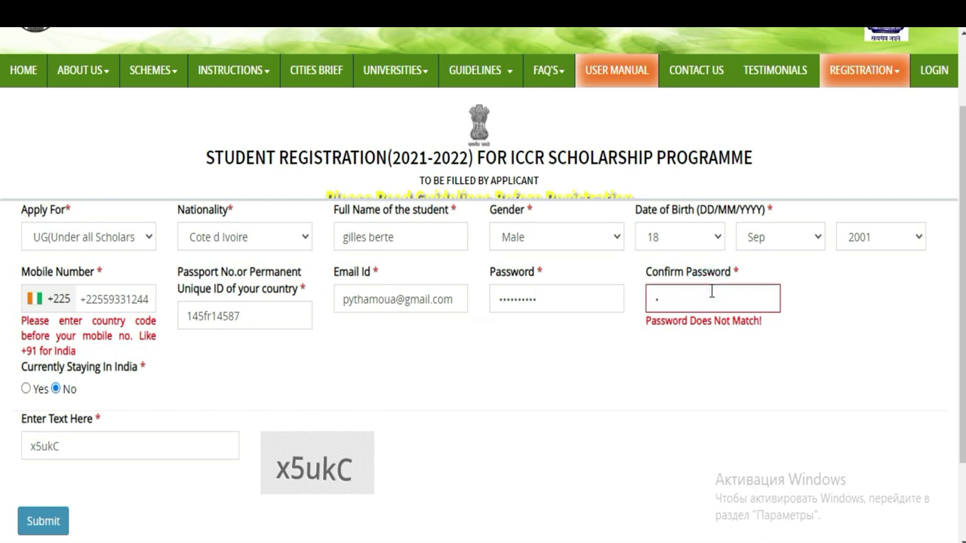
- Submit the registration form and confirm the 'Registration Sucessfully' message
left_click(52, 519)
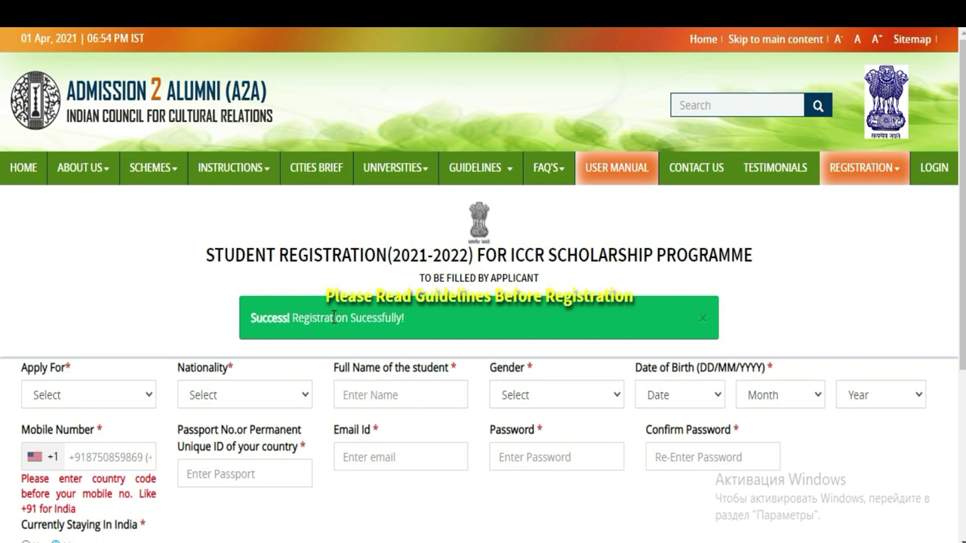
scroll(2, 332, "down", 3)
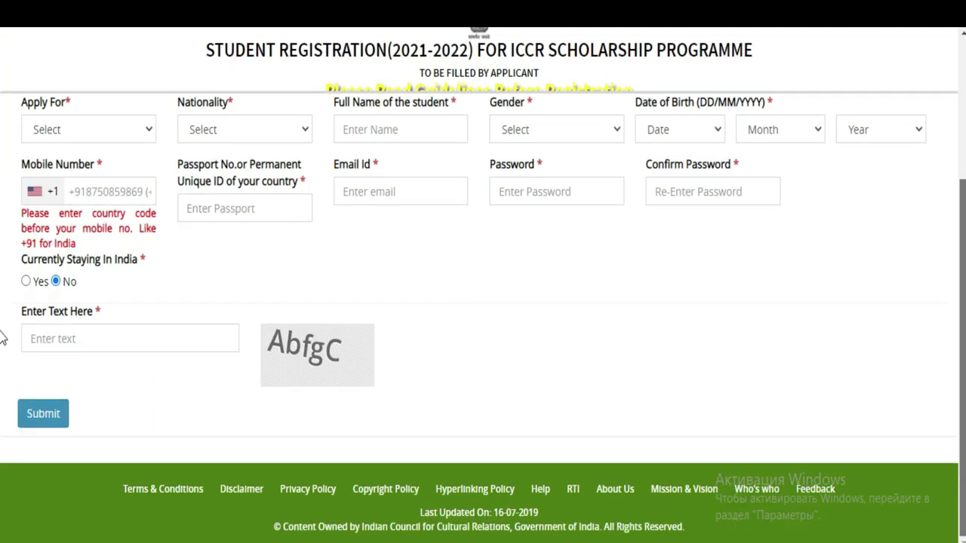
scroll(2, 227, "up", 2)
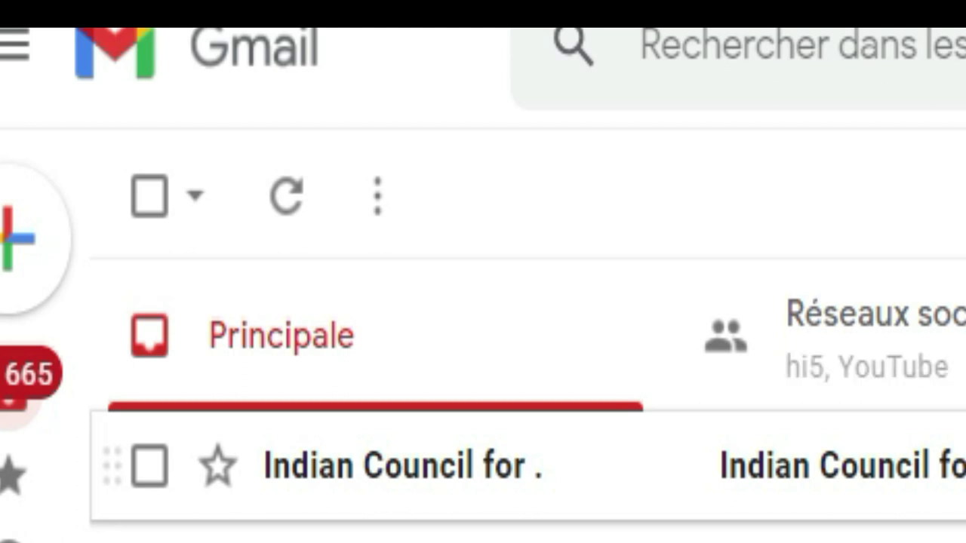
- Open the Indian Council for Cultural Relations email and follow its A2A account activation link
left_click(483, 466)
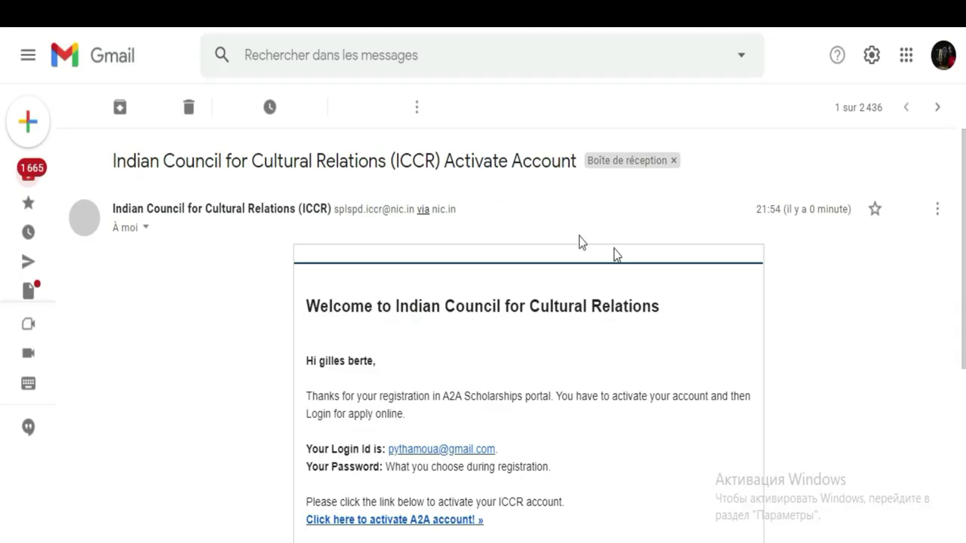
scroll(1, 227, "down", 3)
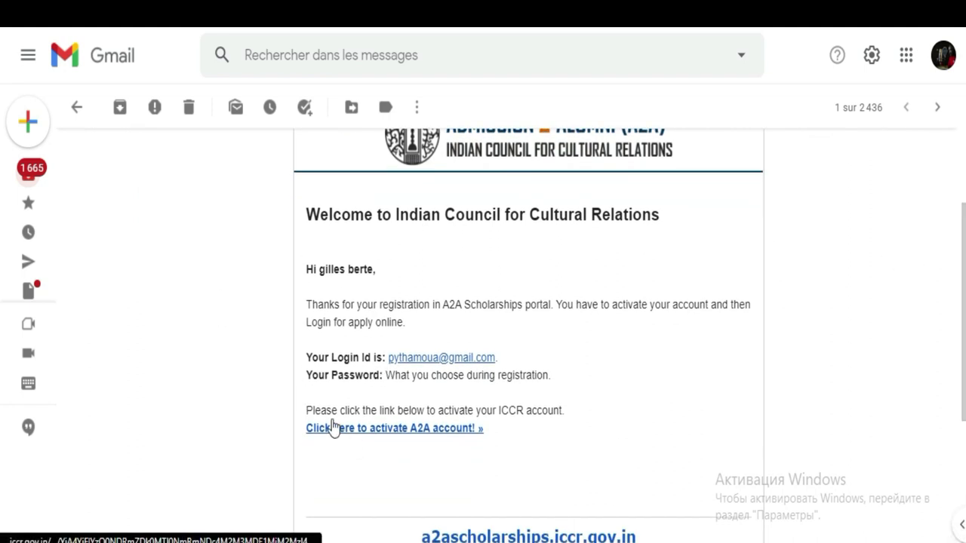
left_click_drag(307, 427, 524, 451)
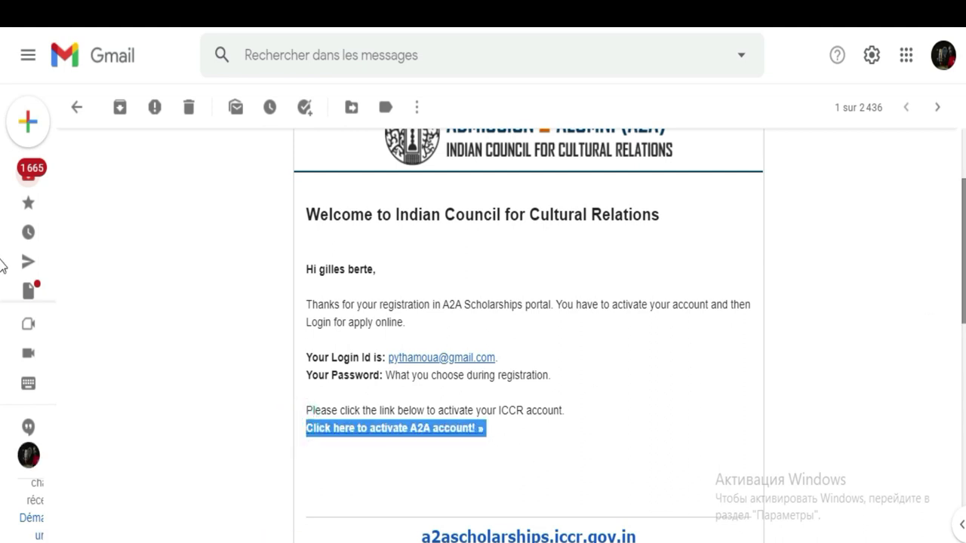
scroll(2, 261, "up", 2)
scroll(569, 340, "down", 2)
left_click(569, 340)
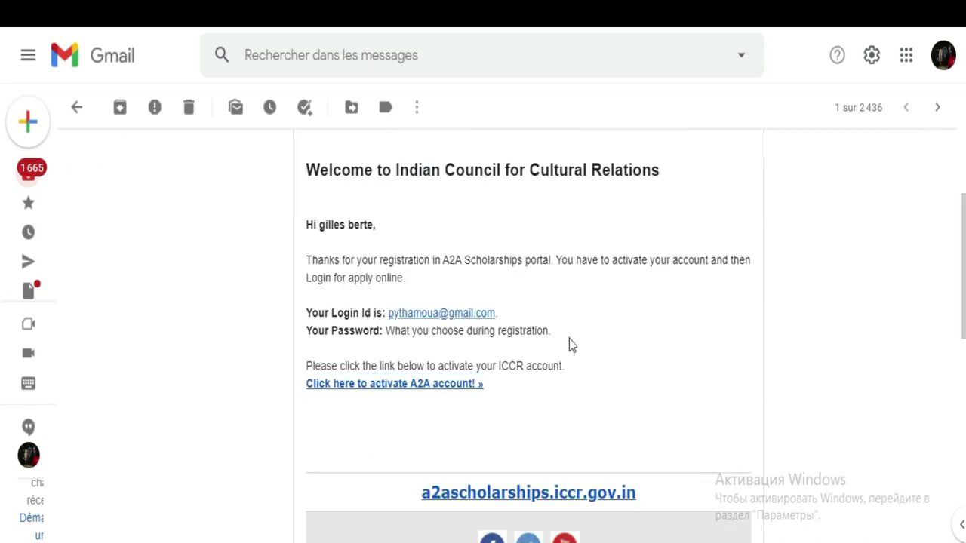
left_click(436, 384)
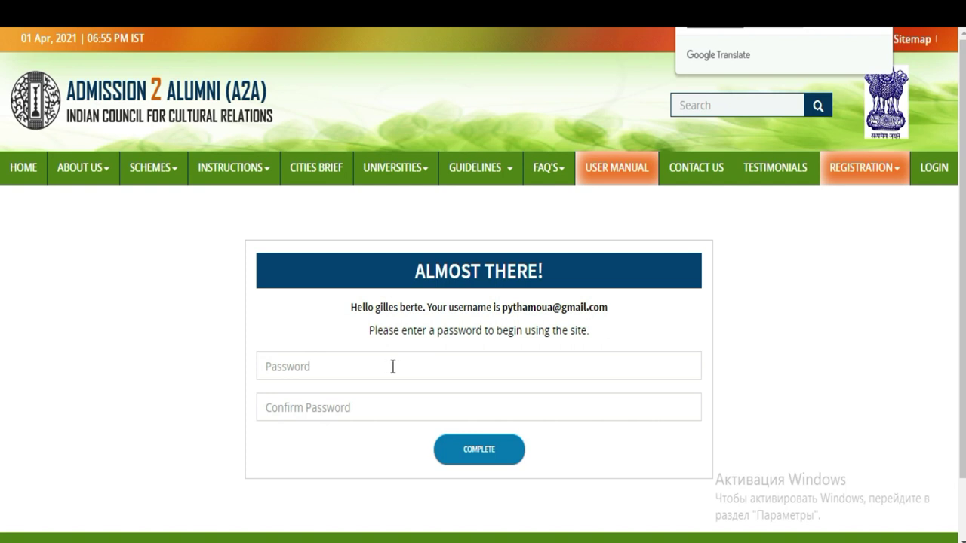
- Set and confirm the account password, complete activation, and acknowledge Login Successfully
left_click(374, 379)
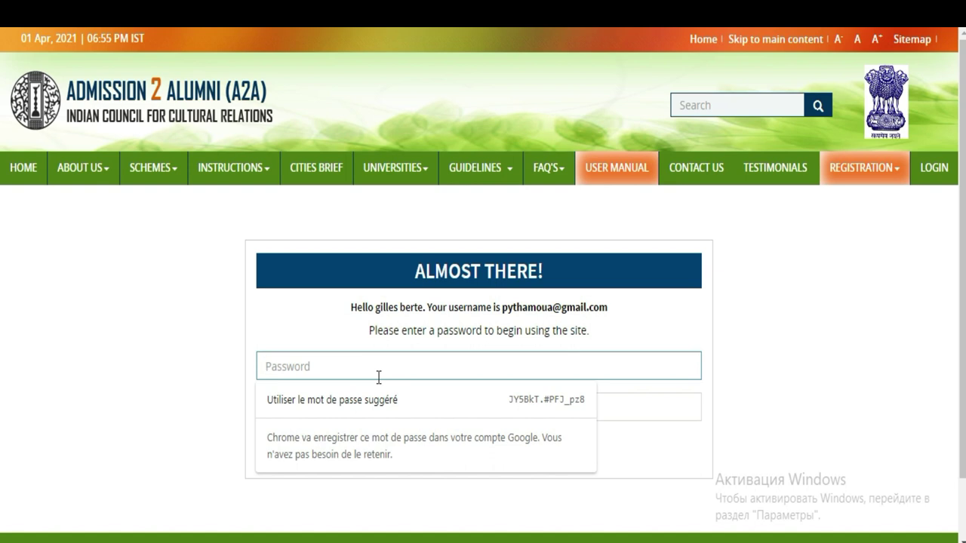
type("aa")
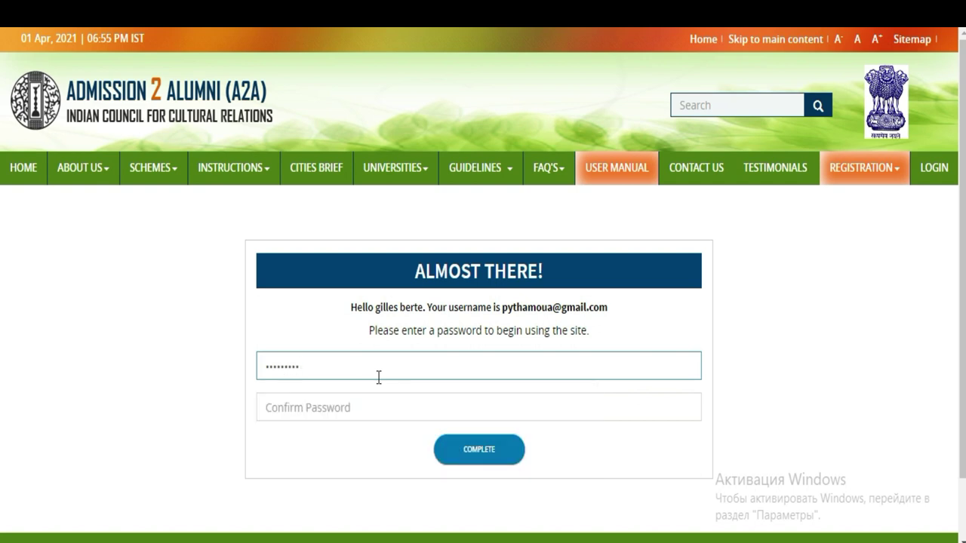
key("Tab")
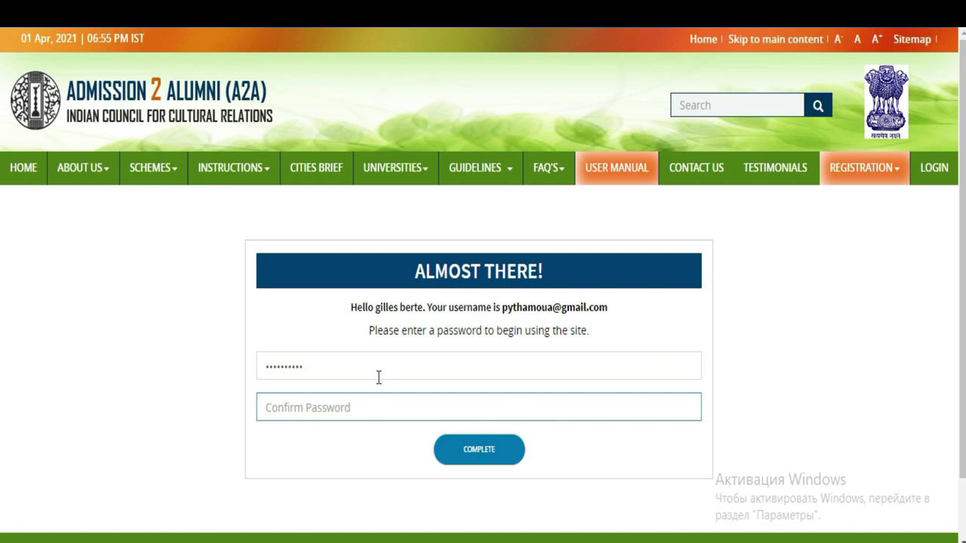
type("a")
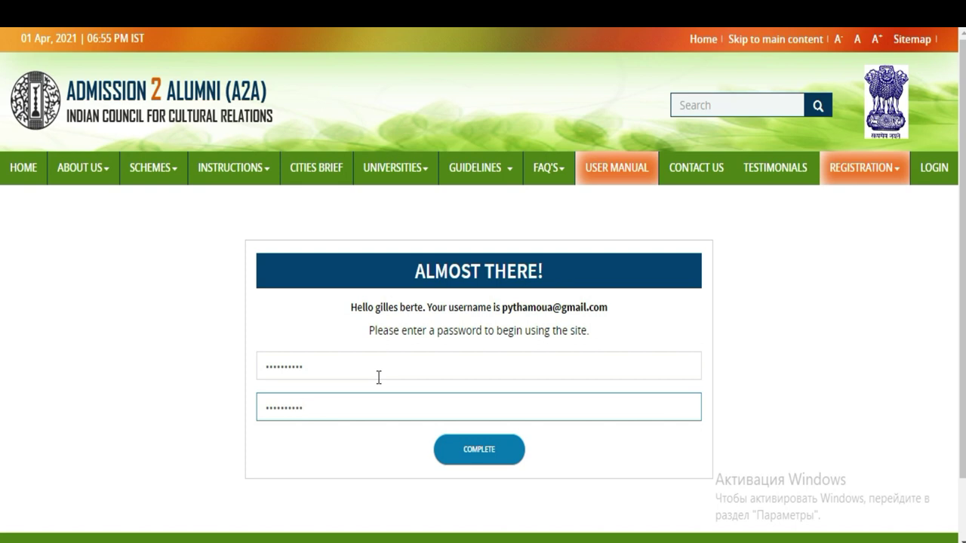
left_click(497, 459)
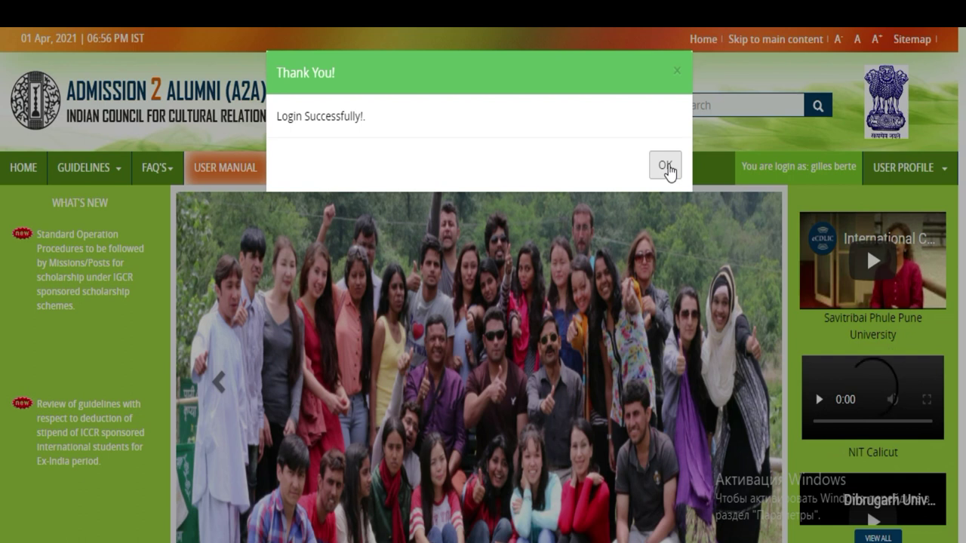
left_click(665, 166)
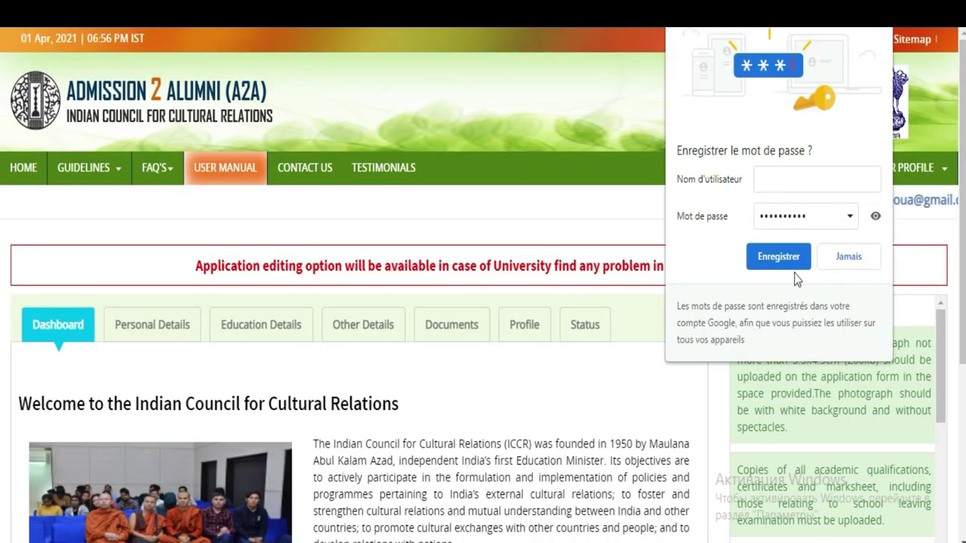
- Save the password in Chrome and scroll through the dashboard's Need Help notes
left_click(789, 260)
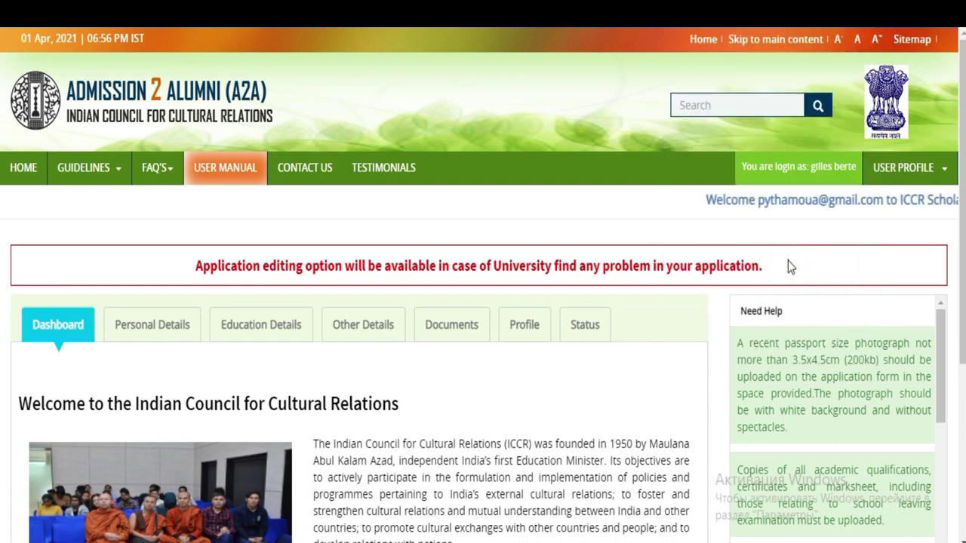
scroll(3, 274, "down", 2)
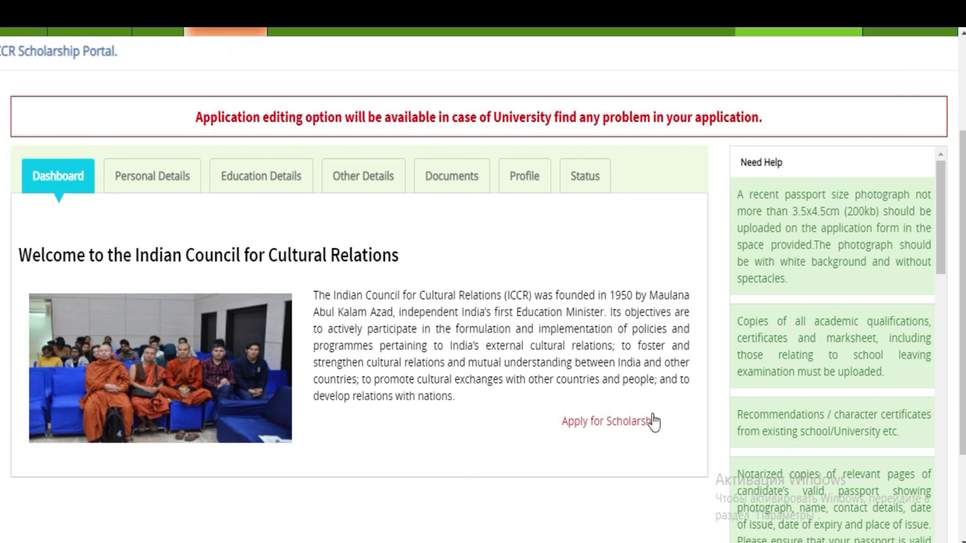
left_click_drag(942, 243, 952, 423)
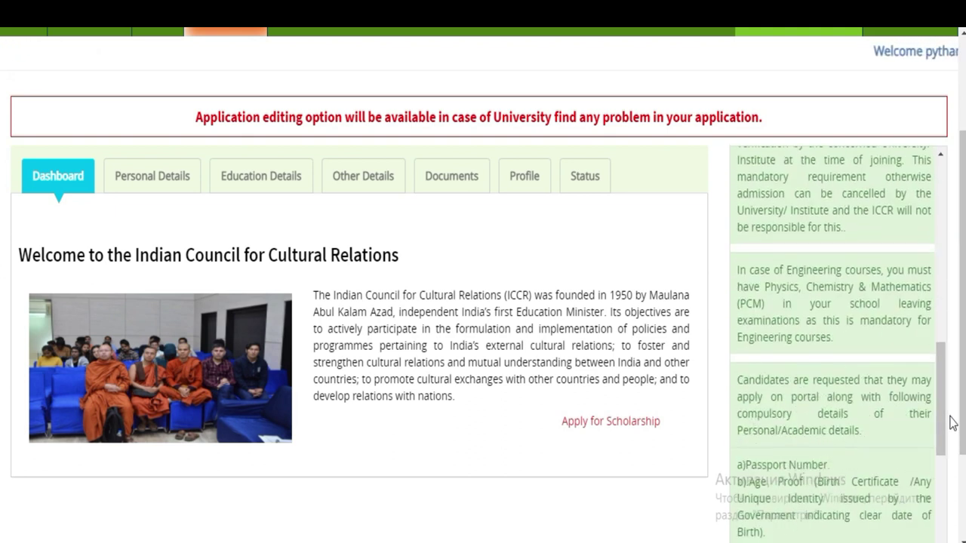
left_click(943, 518)
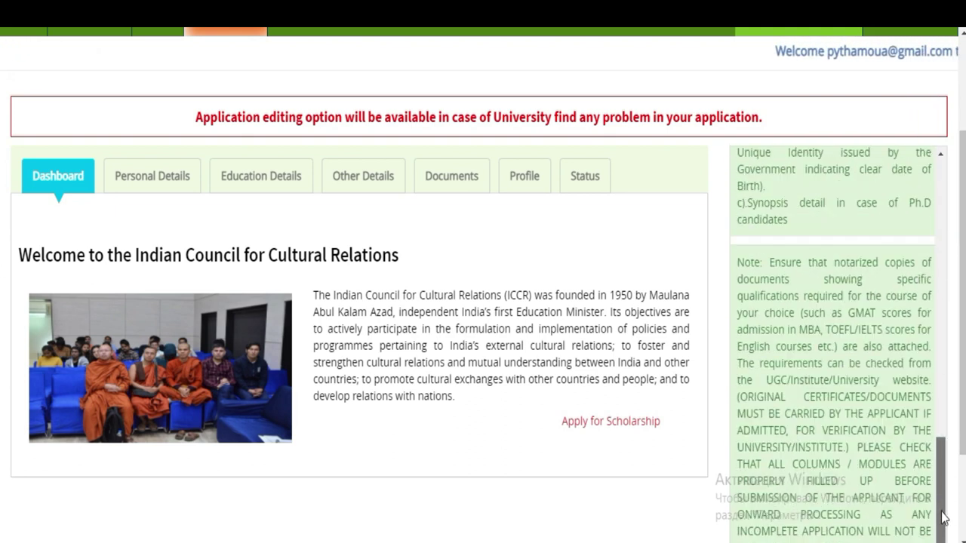
left_click_drag(943, 517, 943, 162)
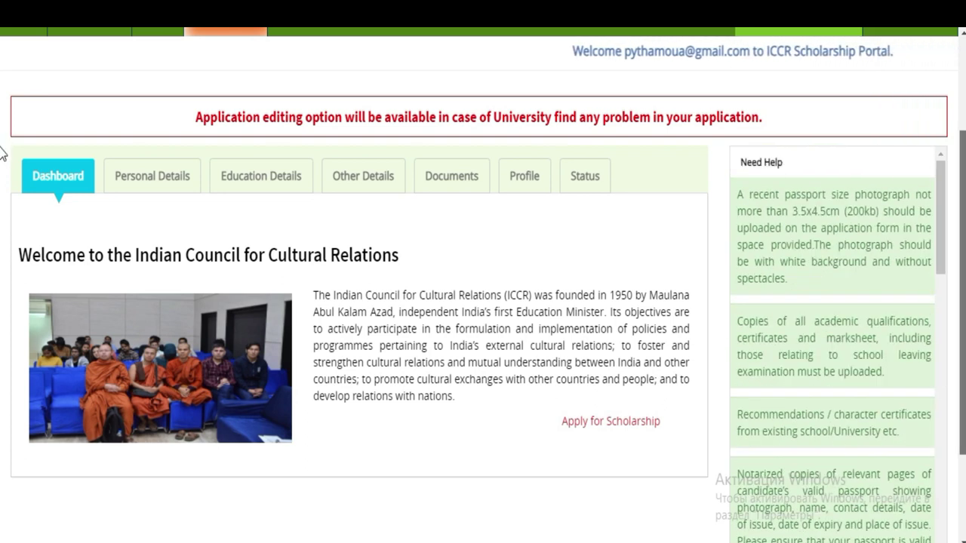
scroll(2, 265, "down", 3)
scroll(2, 264, "up", 2)
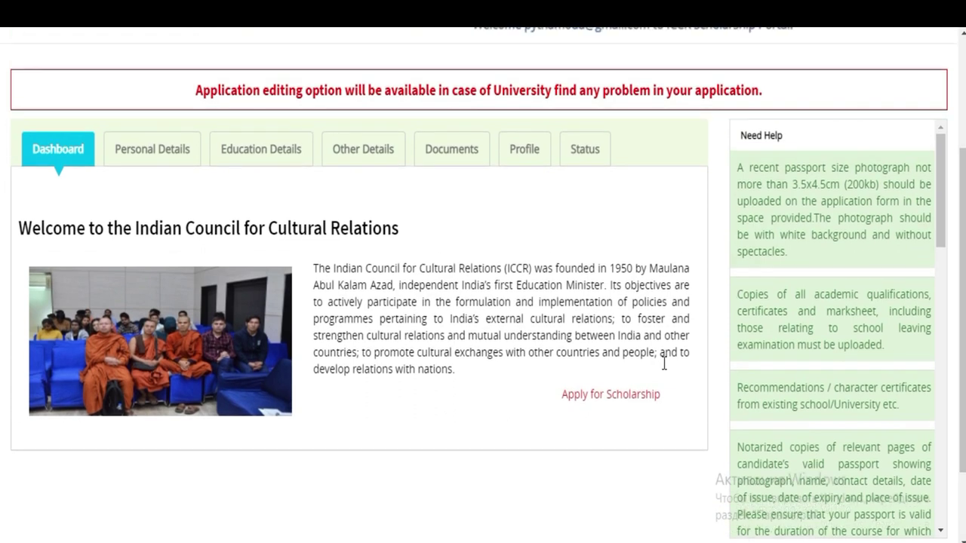
left_click(609, 405)
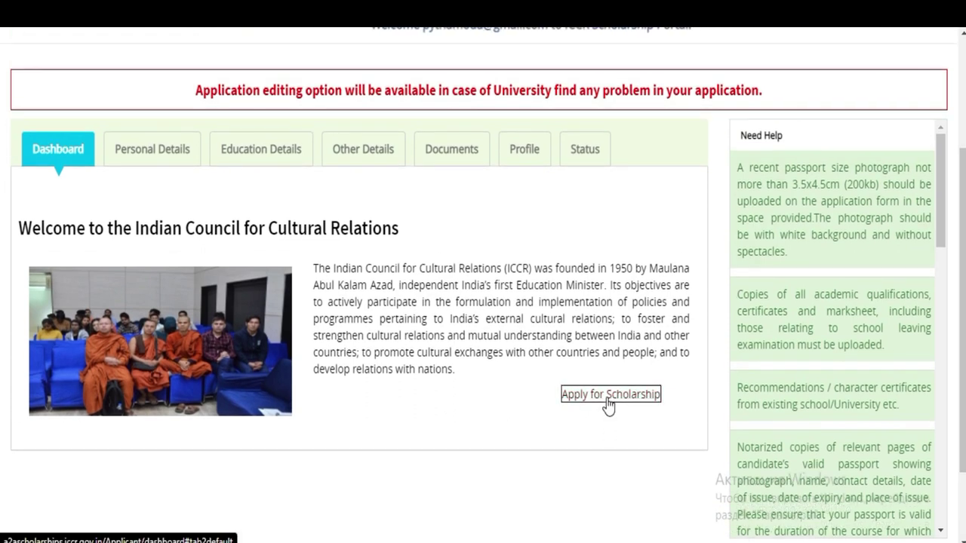
- Open Apply for Scholarship and choose Attendre while the unresponsive page loads
left_click(608, 405)
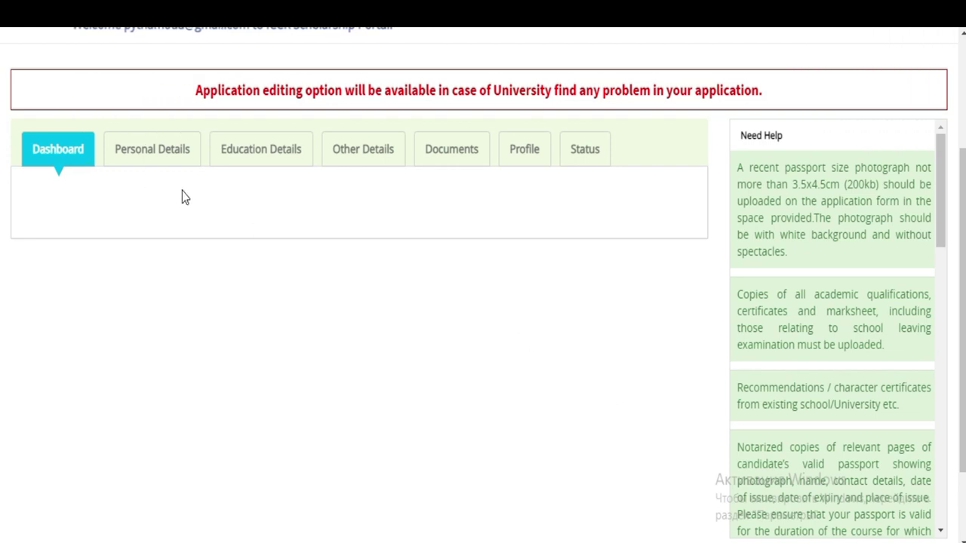
left_click(942, 180)
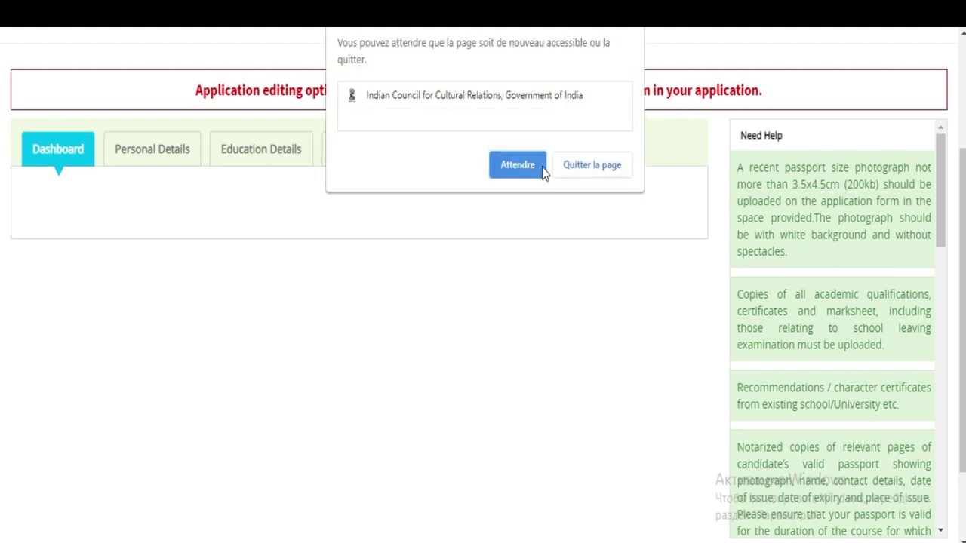
left_click(542, 169)
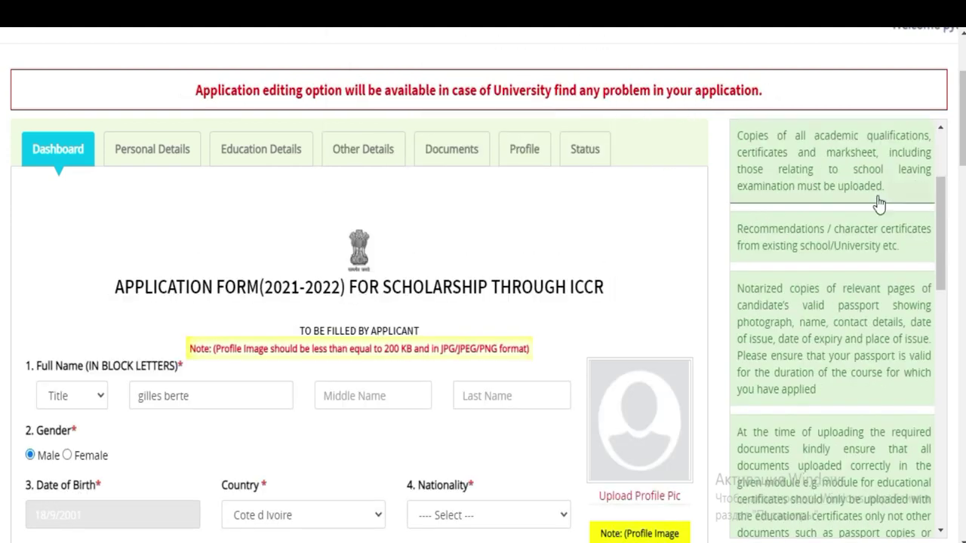
- Scroll through the loaded application form and return to the top with the Title field
scroll(2, 158, "down", 2)
scroll(2, 158, "down", 6)
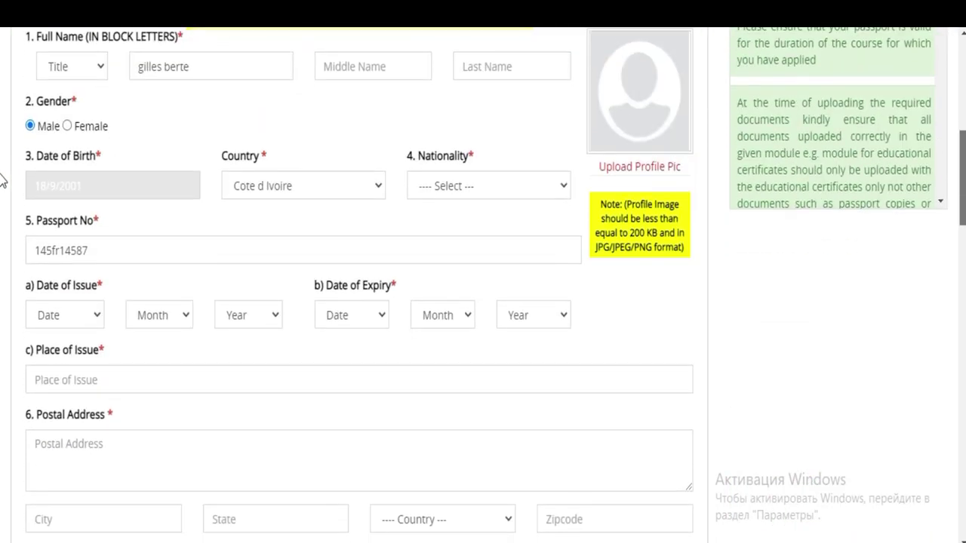
scroll(3, 253, "down", 8)
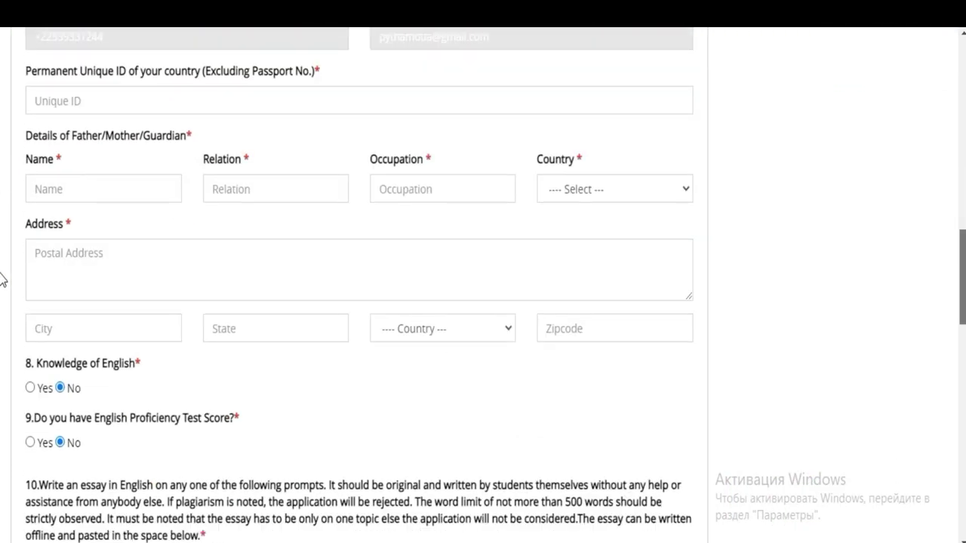
scroll(2, 332, "down", 12)
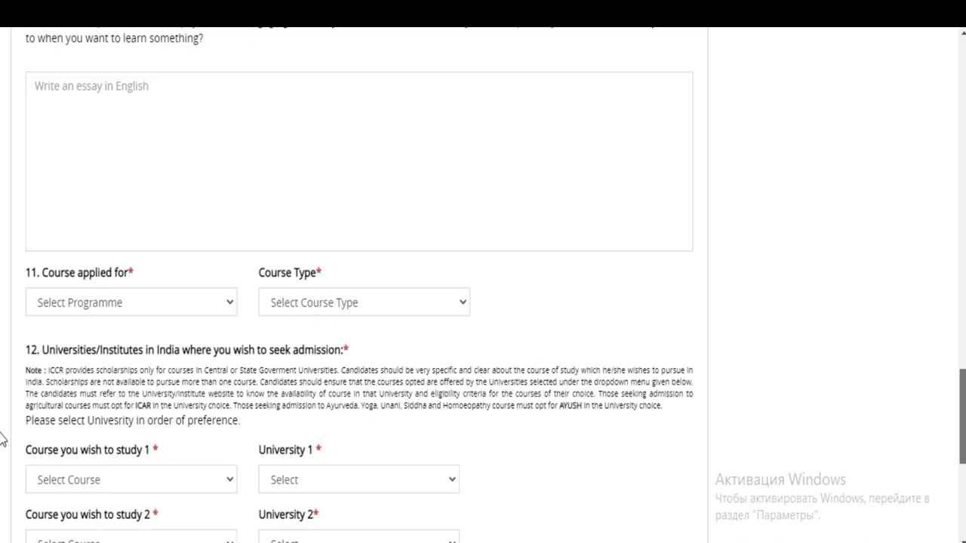
scroll(3, 476, "up", 20)
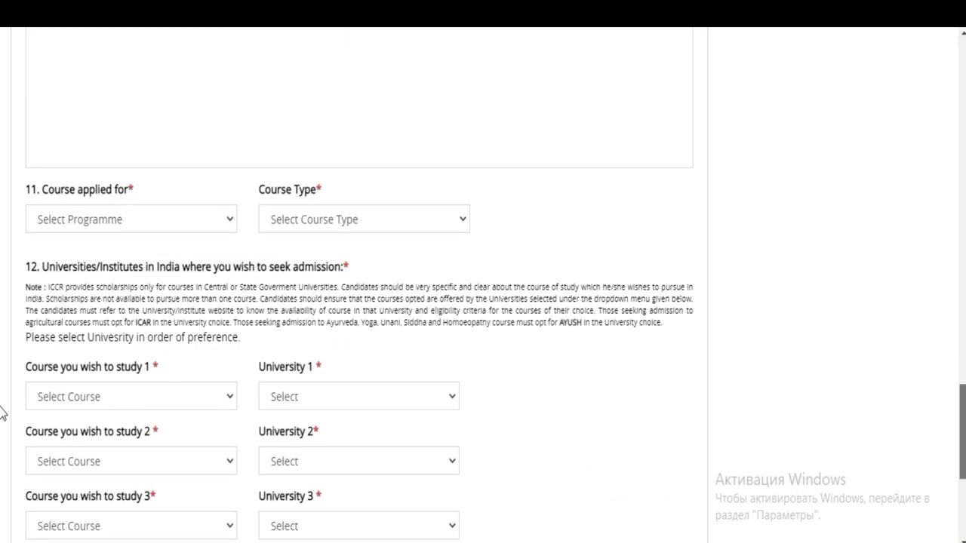
left_click_drag(962, 248, 962, 136)
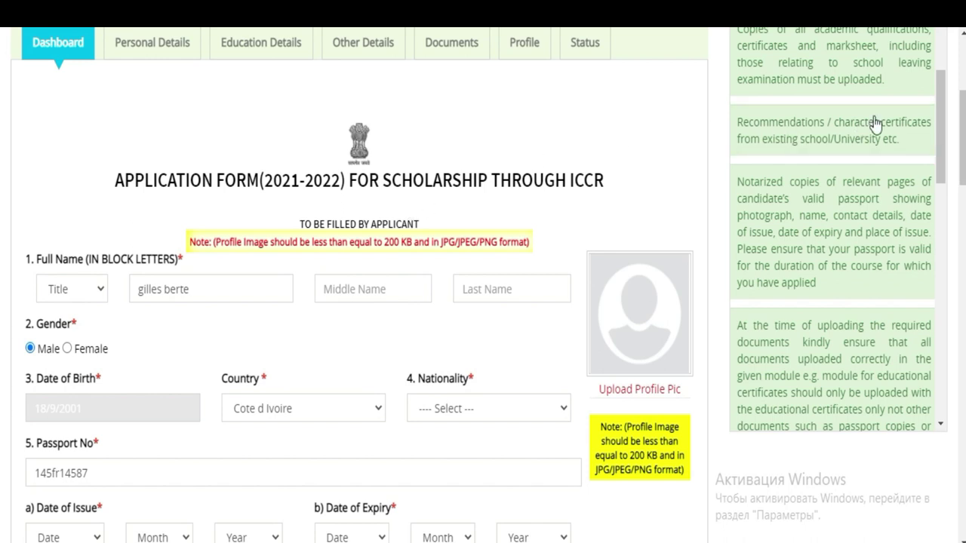
scroll(0, 129, "down", 3)
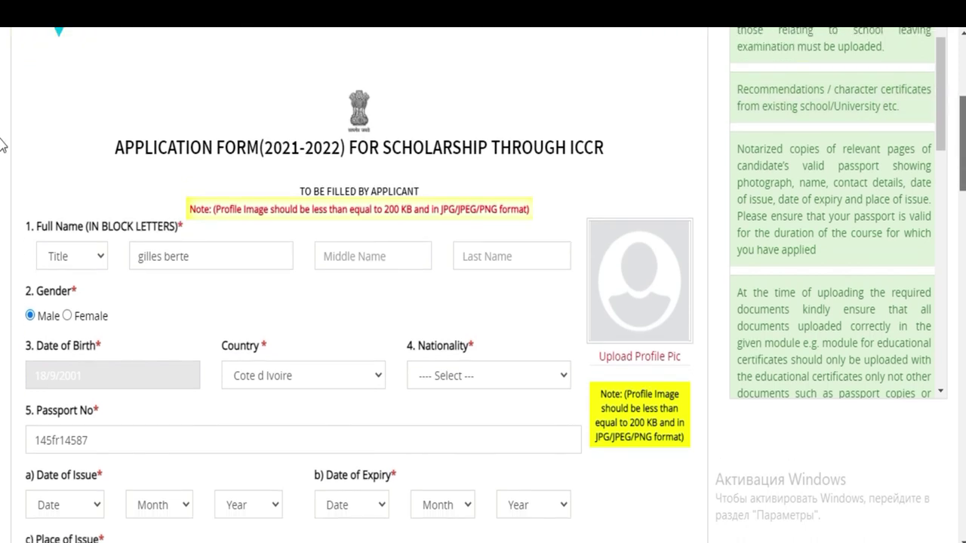
scroll(1, 130, "up", 3)
scroll(1, 129, "up", 1)
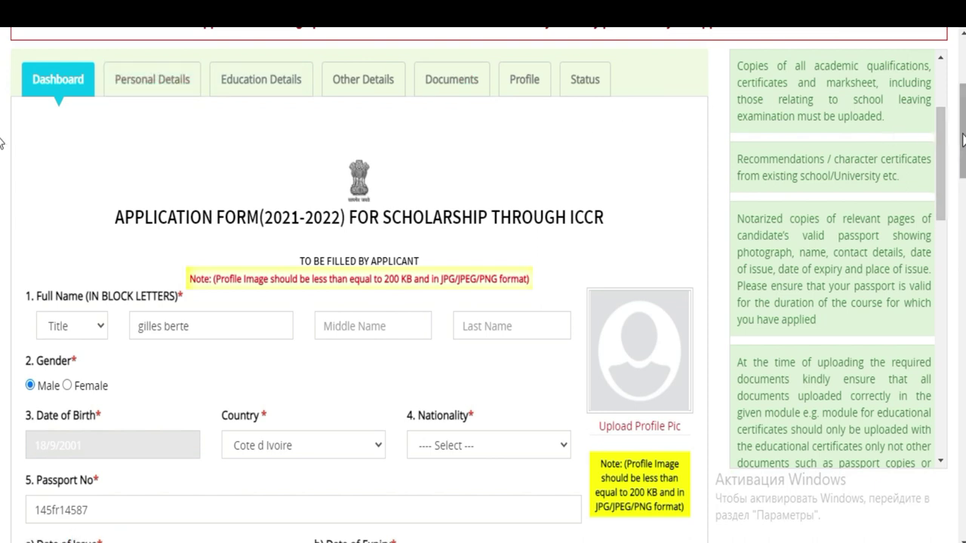
scroll(1, 135, "down", 3)
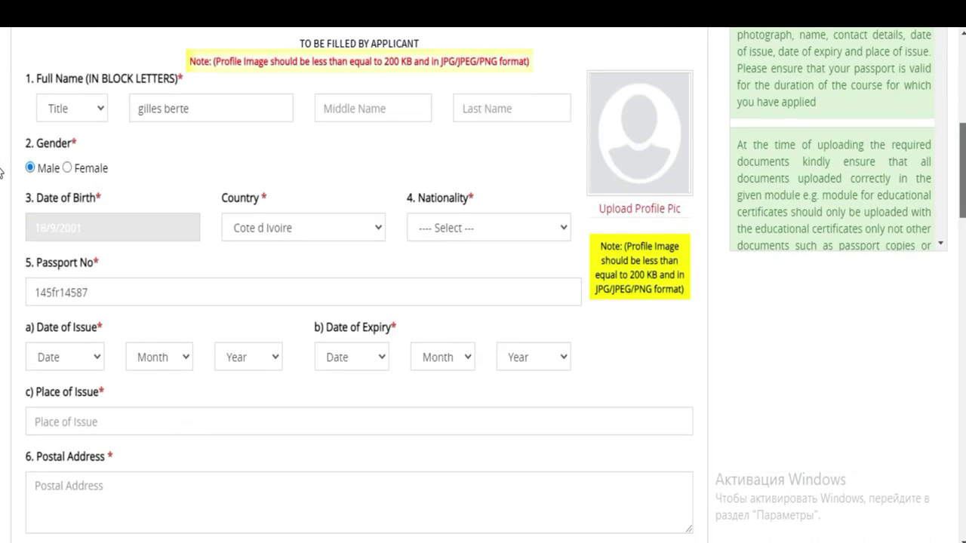
scroll(0, 144, "up", 2)
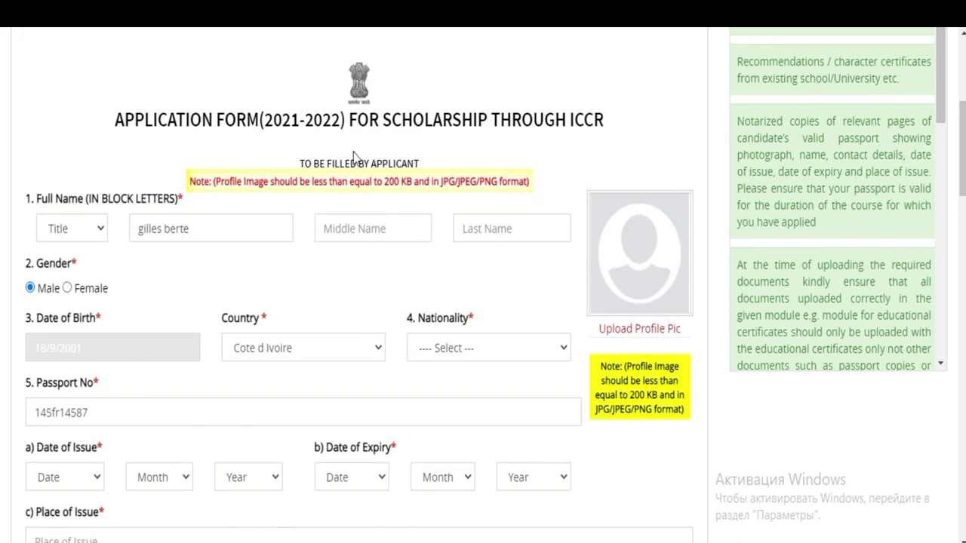
left_click(84, 236)
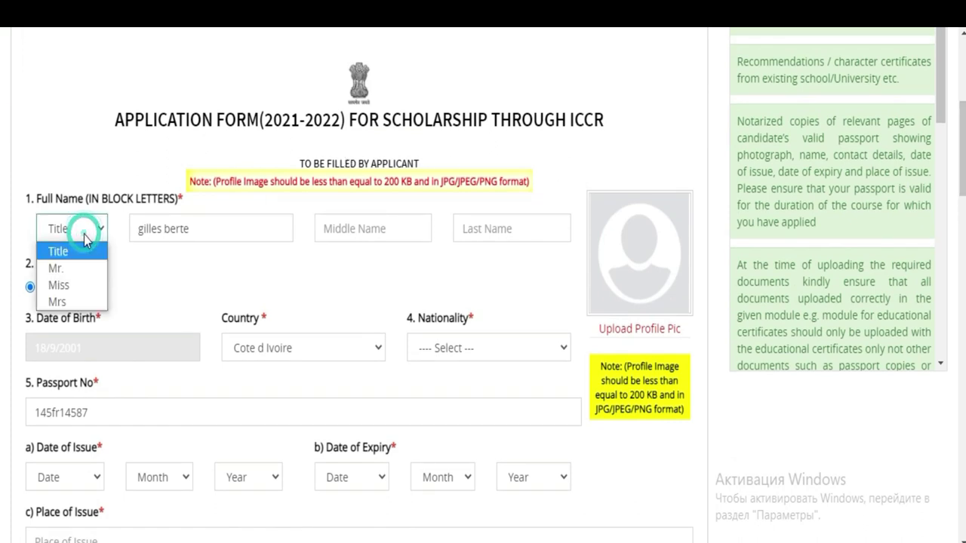
- Set the Title to Mr. and Nationality to Cote d Ivoire
left_click(71, 268)
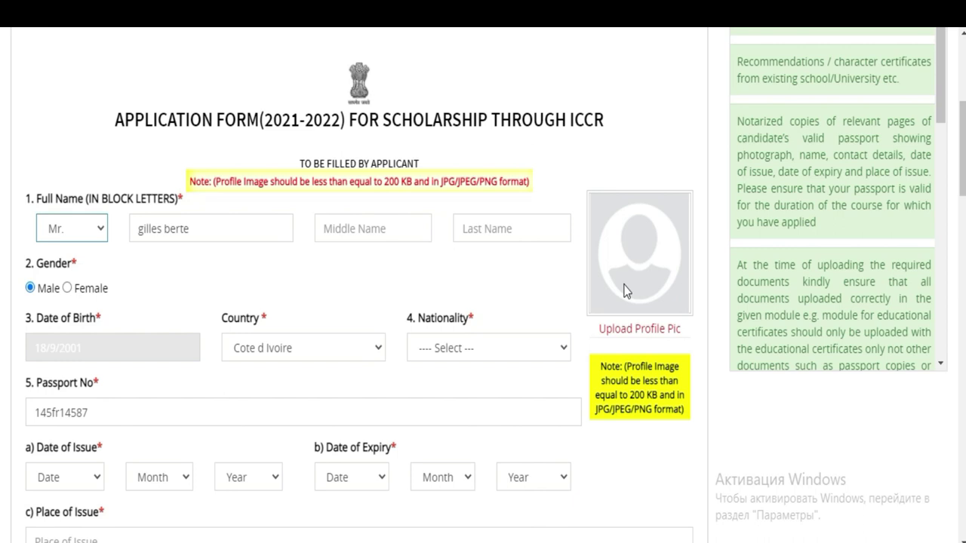
left_click(558, 349)
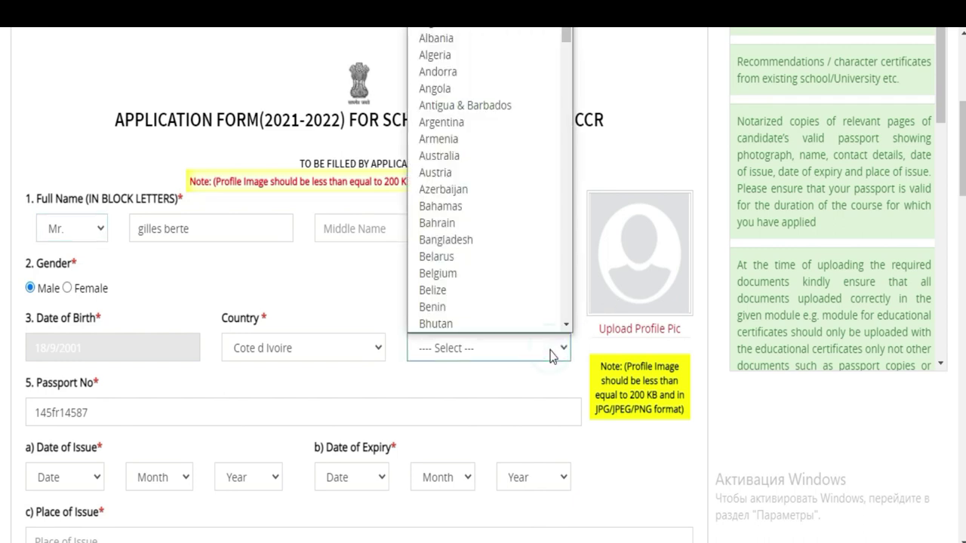
scroll(569, 264, "down", 8)
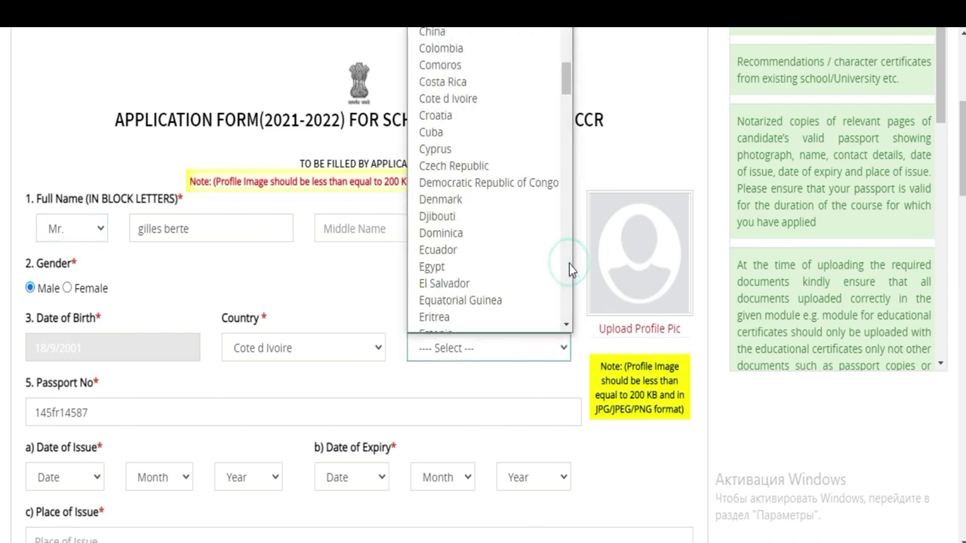
scroll(408, 140, "down", 1)
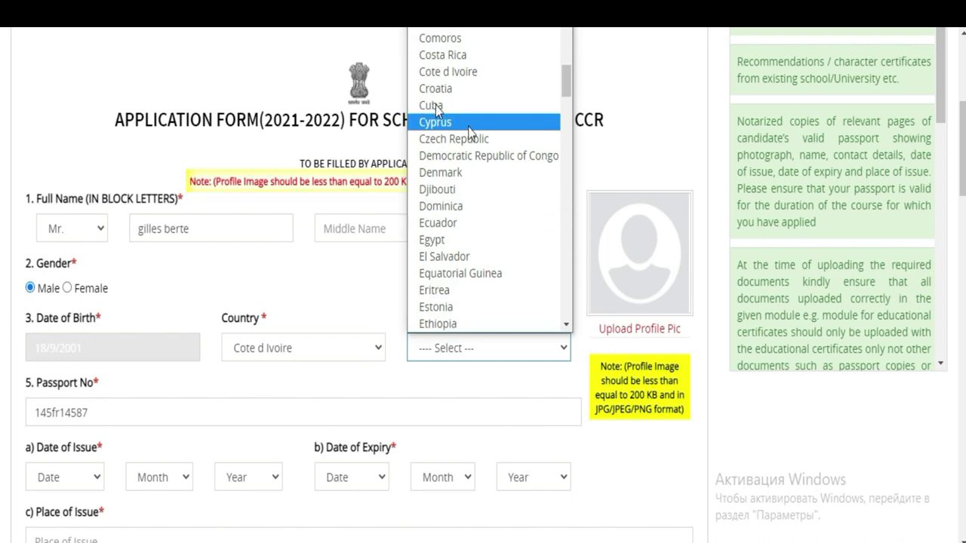
left_click(495, 71)
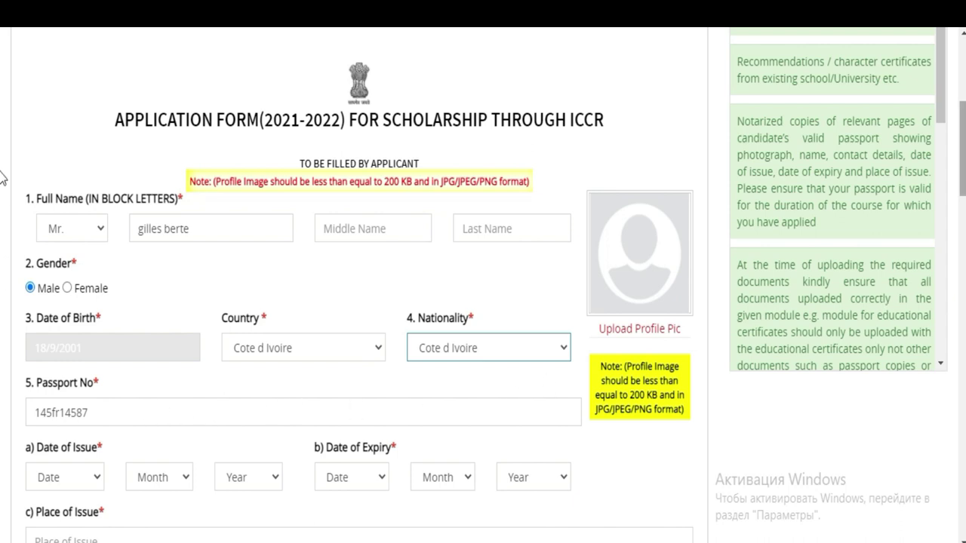
scroll(744, 206, "down", 3)
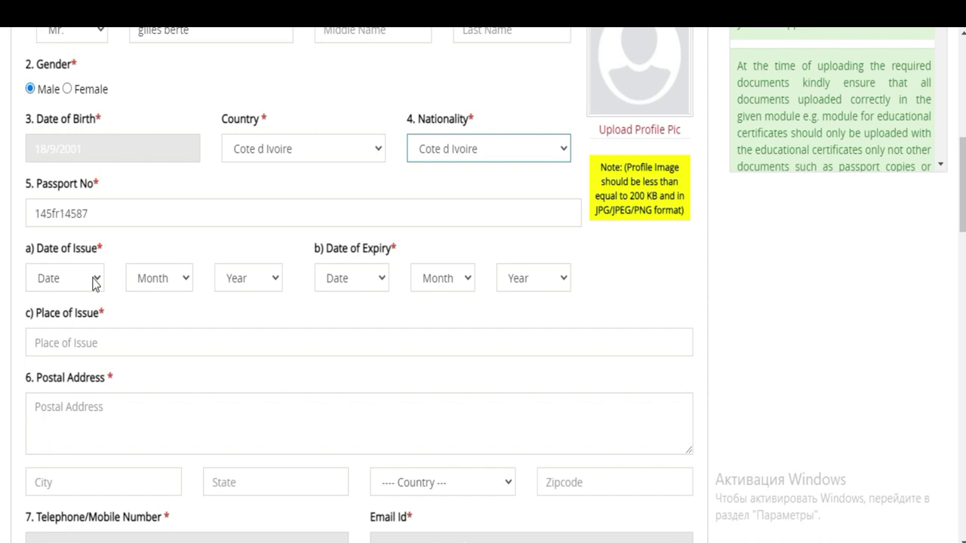
left_click(95, 283)
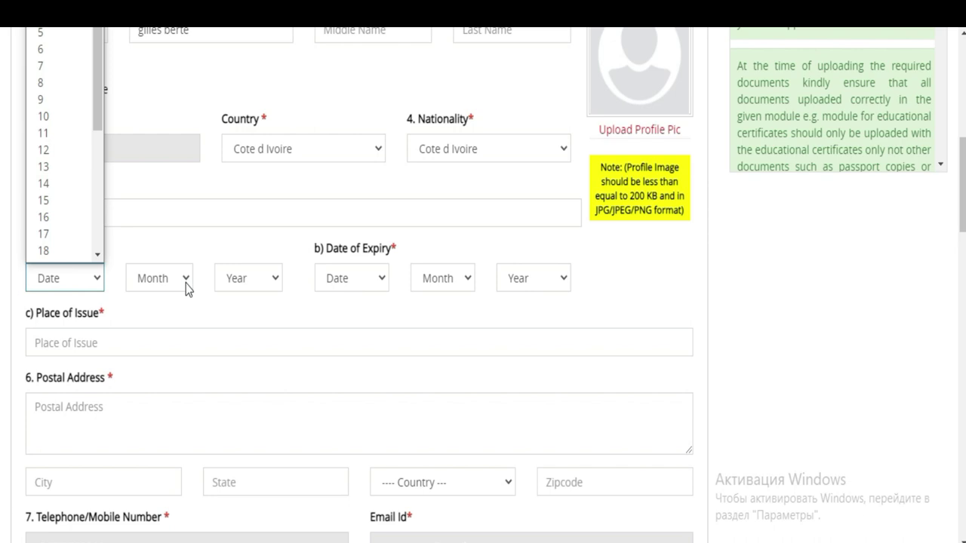
- Set the passport date of issue to day 15 and month Feb
key("Down")
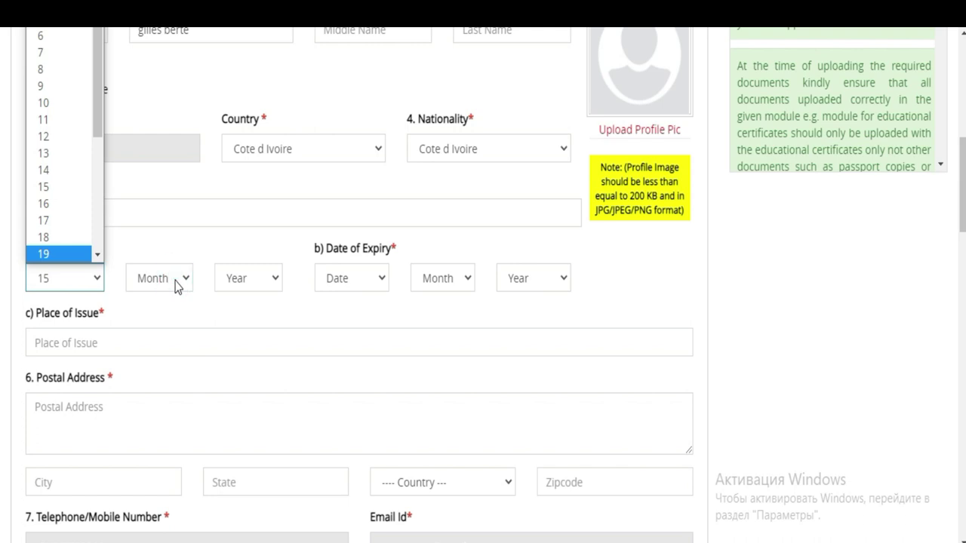
left_click(175, 279)
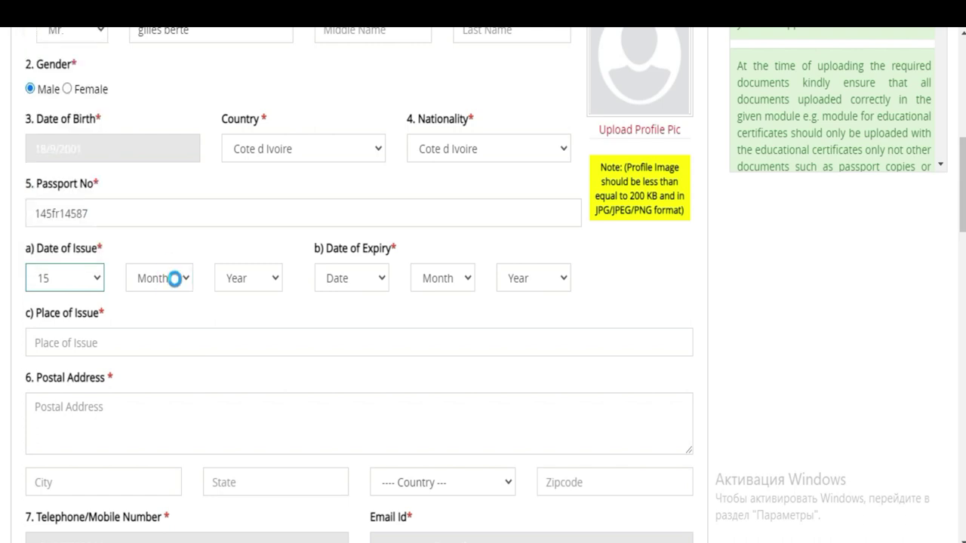
left_click(174, 279)
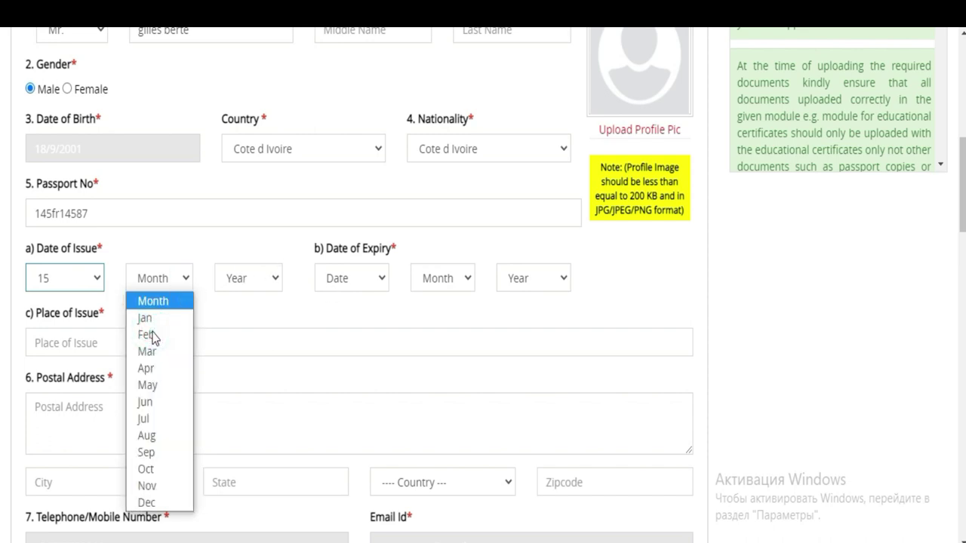
left_click(151, 335)
left_click(150, 335)
left_click(149, 336)
- Try the issue-year dropdown, then choose Attendre when the page stops responding
left_click(250, 278)
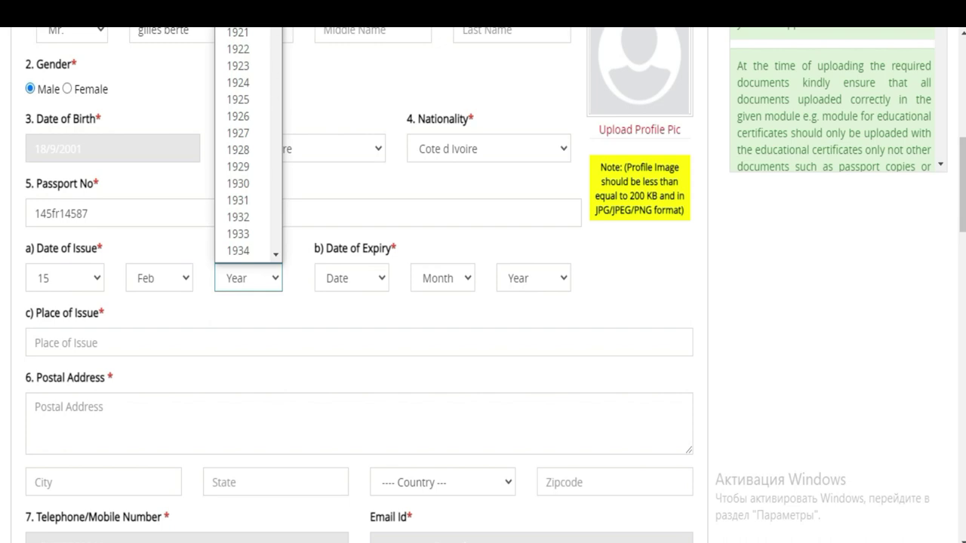
left_click(279, 147)
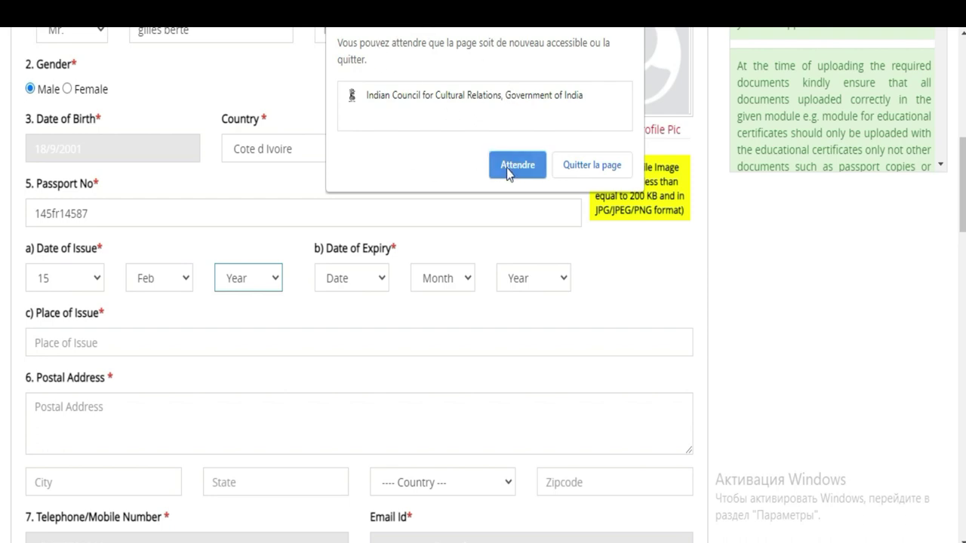
left_click(509, 167)
- Keep retrying the Year dropdown under Date of Issue after the page recovers
left_click(271, 286)
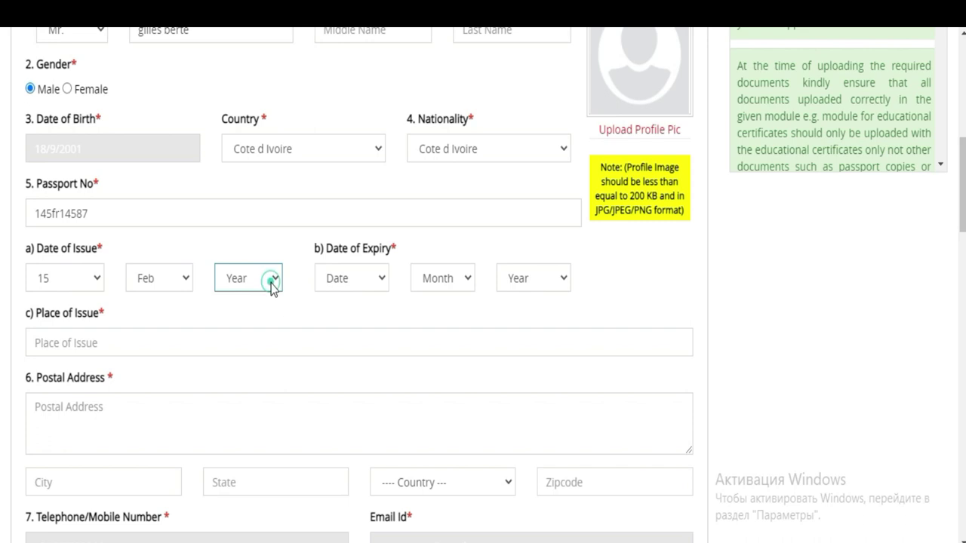
left_click(271, 283)
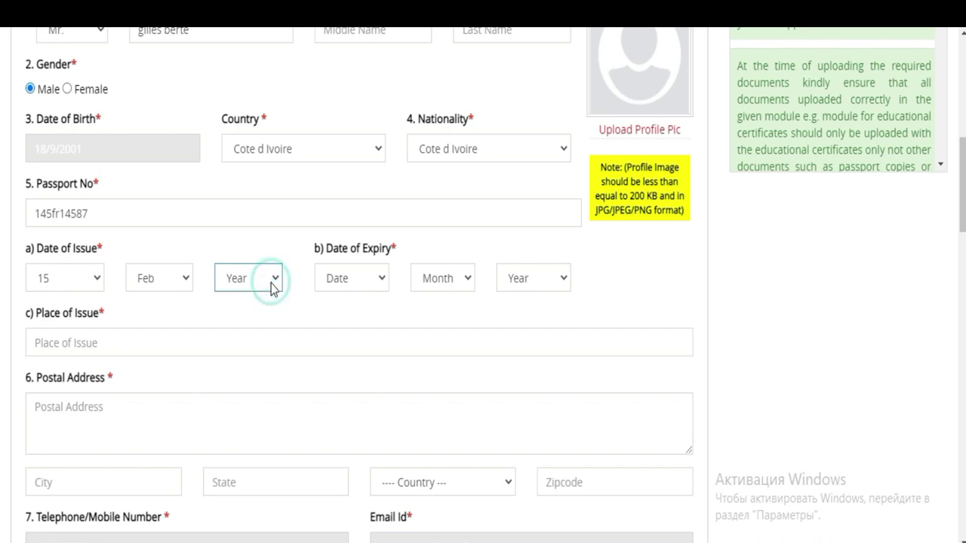
left_click(273, 284)
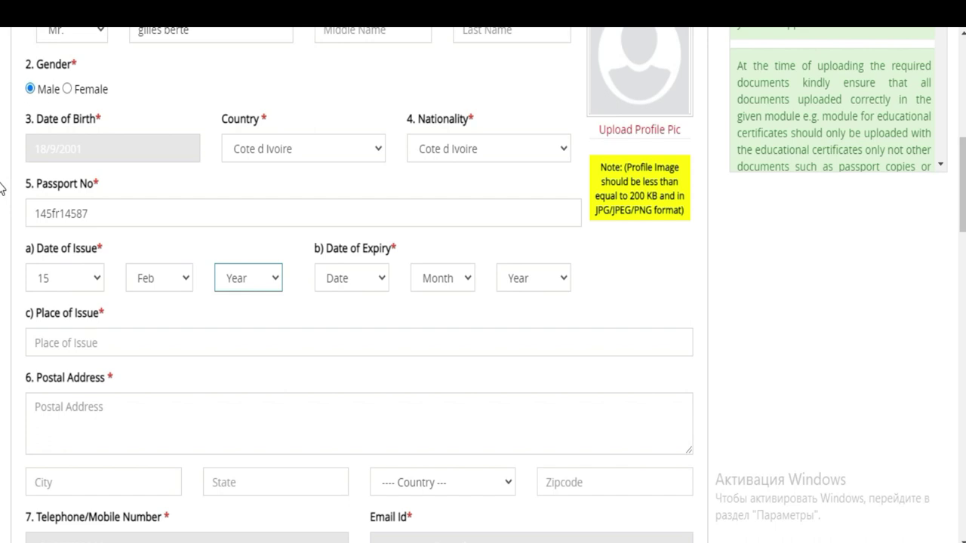
left_click(278, 280)
left_click(274, 278)
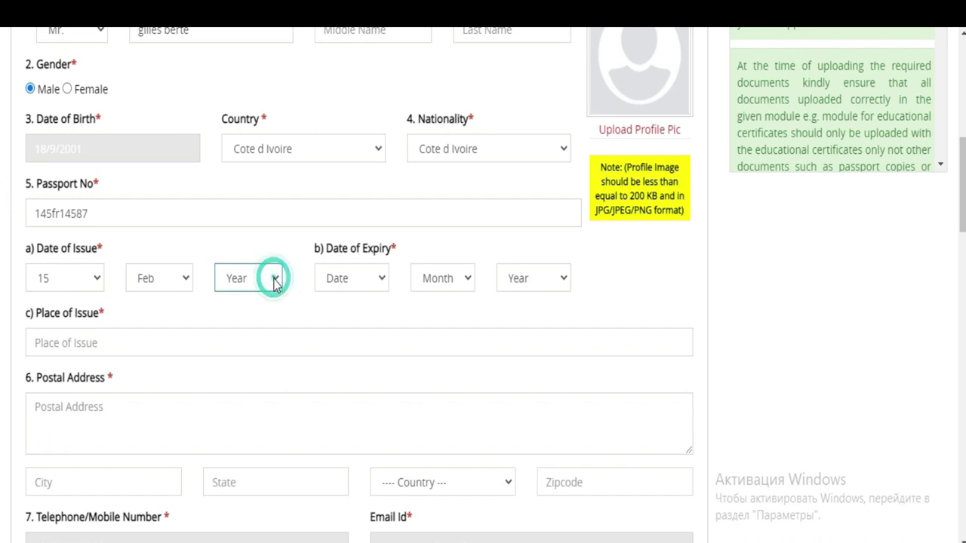
left_click(274, 279)
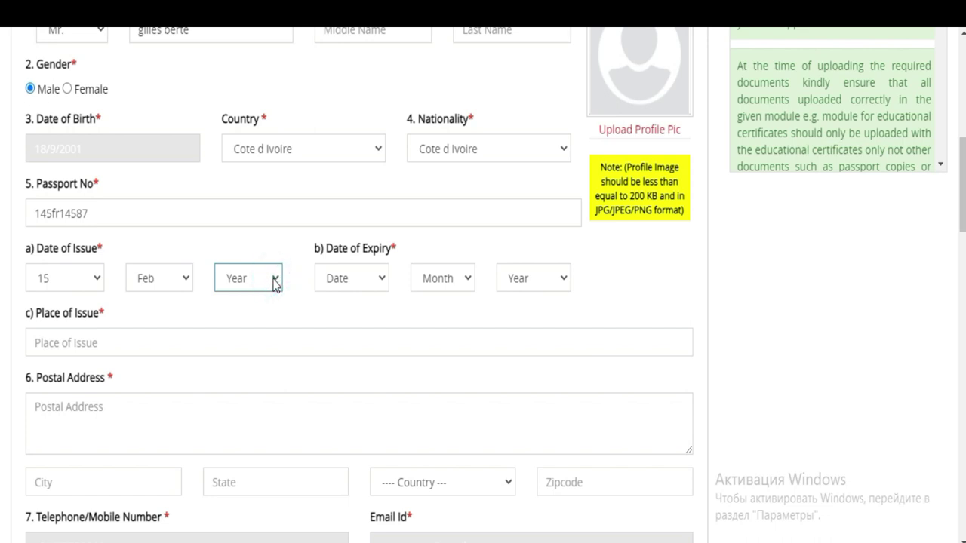
left_click(274, 279)
left_click(274, 279)
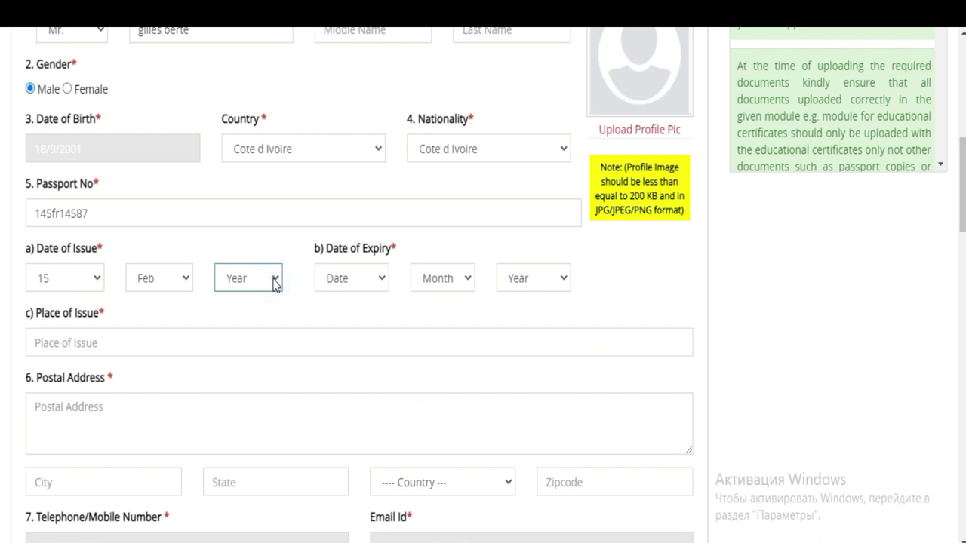